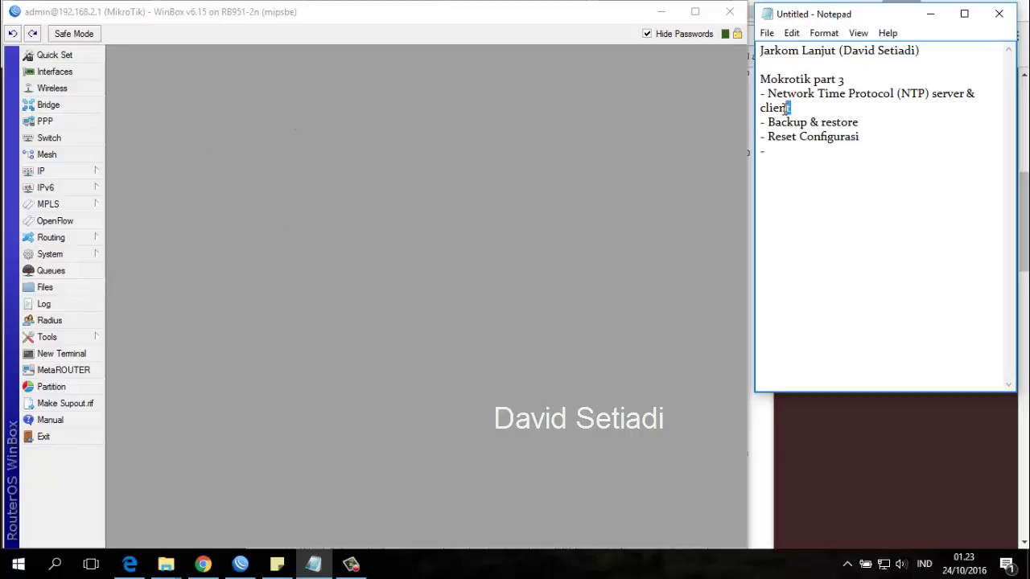
Step: Enable the router's NTP client in unicast mode and enter id.pool.ntp.org as the primary NTP server
{"action": "left_click_drag", "start_coordinate": [790, 107], "coordinate": [757, 107]}
{"action": "left_click", "coordinate": [378, 166]}
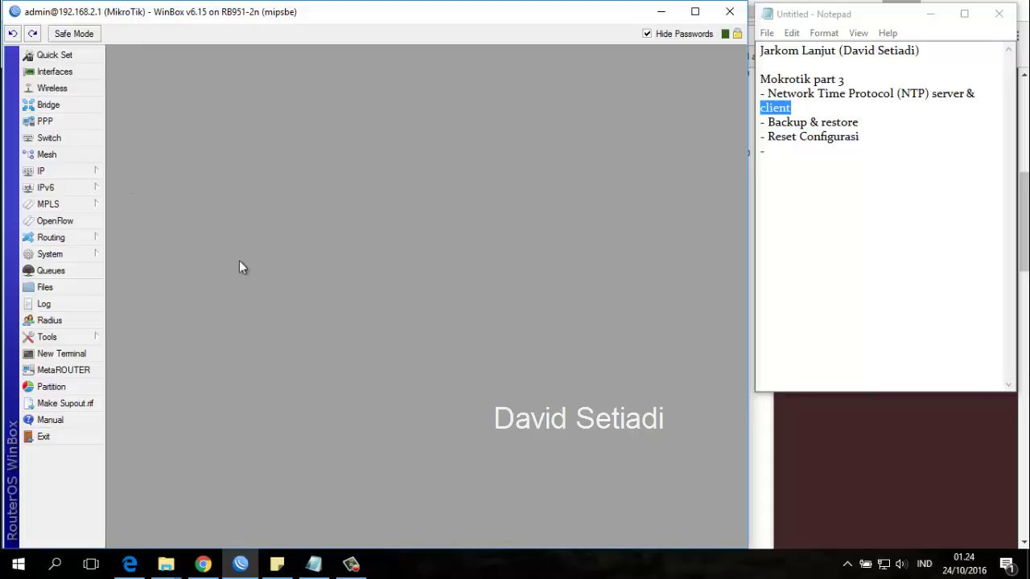
{"action": "left_click", "coordinate": [84, 254]}
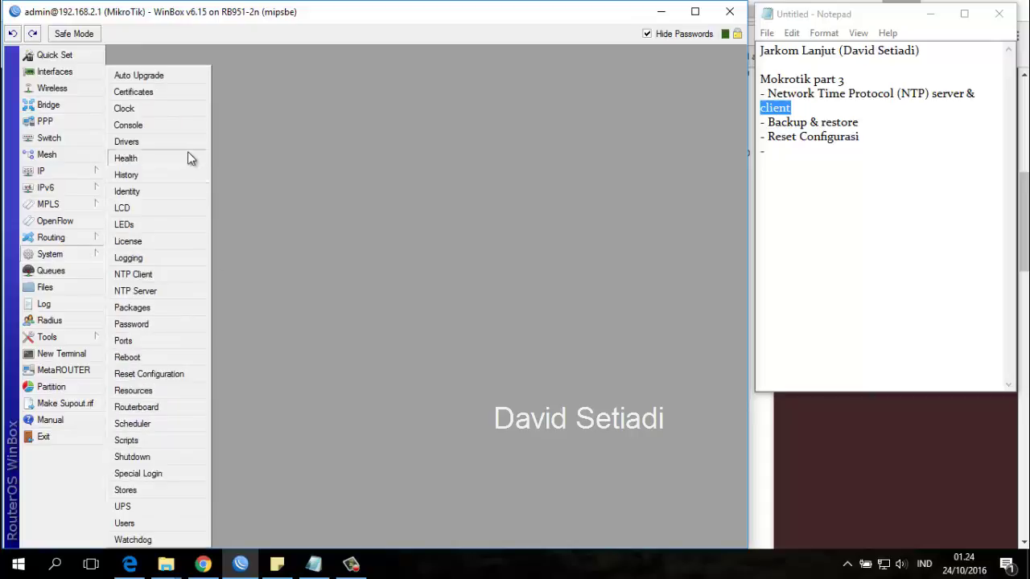
{"action": "left_click", "coordinate": [177, 274]}
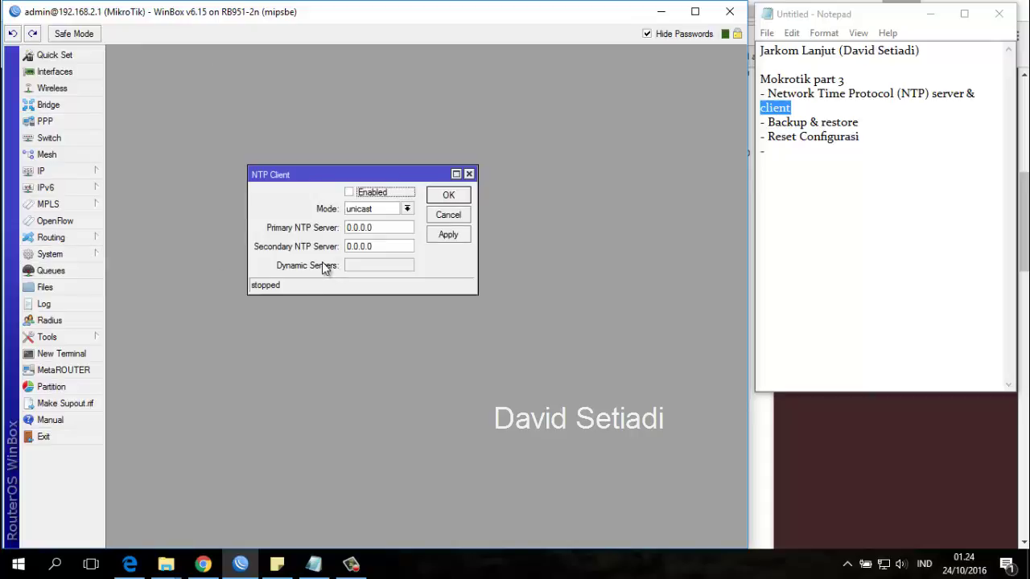
{"action": "left_click", "coordinate": [377, 195]}
{"action": "left_click_drag", "start_coordinate": [372, 227], "coordinate": [335, 238]}
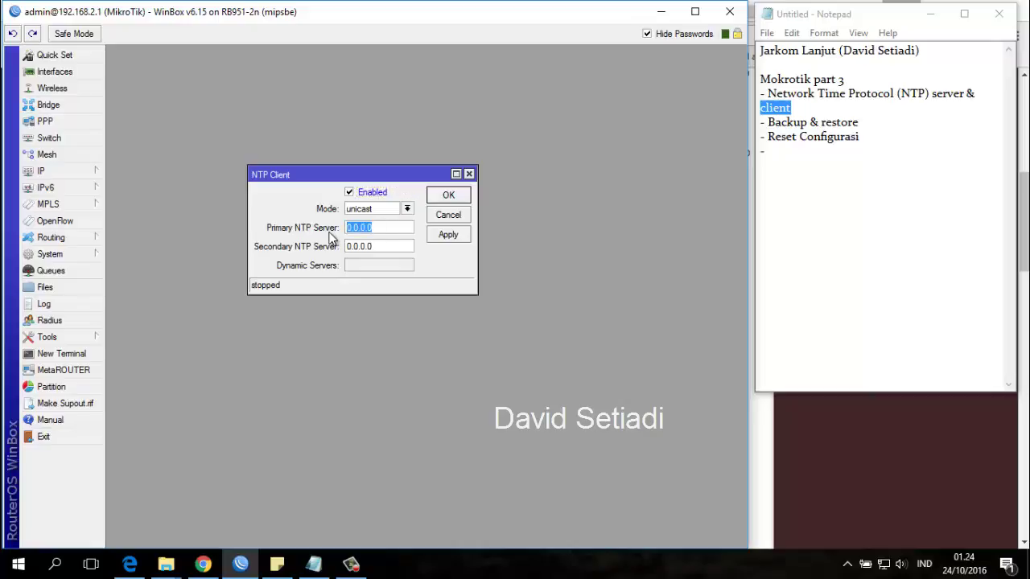
{"action": "type", "text": "id.poll"}
{"action": "key", "text": "BackSpace"}
{"action": "type", "text": "ol.ntp.org"}
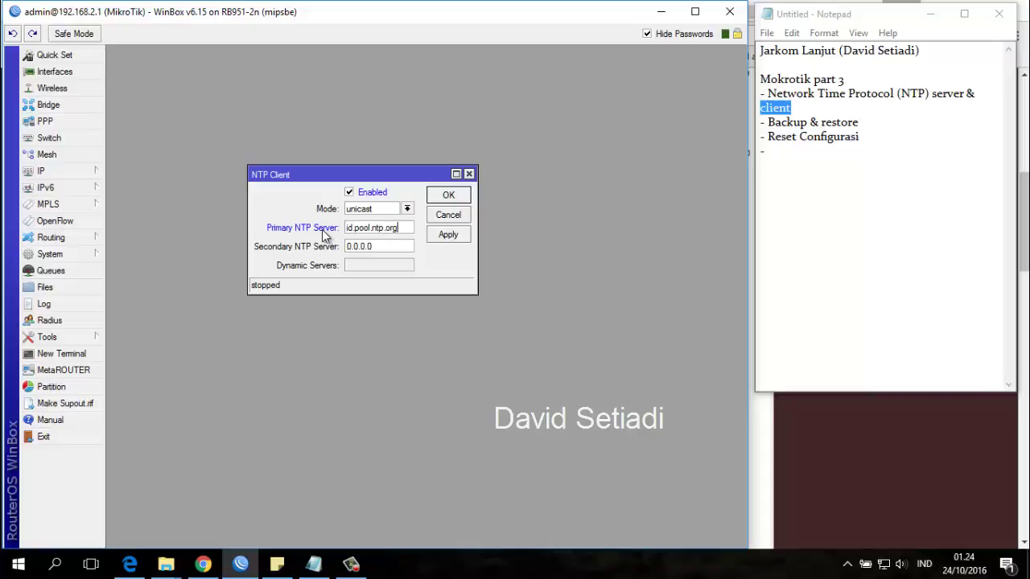
Step: Try to apply ntp.nasa.gov as the secondary NTP server
{"action": "left_click", "coordinate": [383, 248]}
{"action": "left_click_drag", "start_coordinate": [383, 253], "coordinate": [348, 254]}
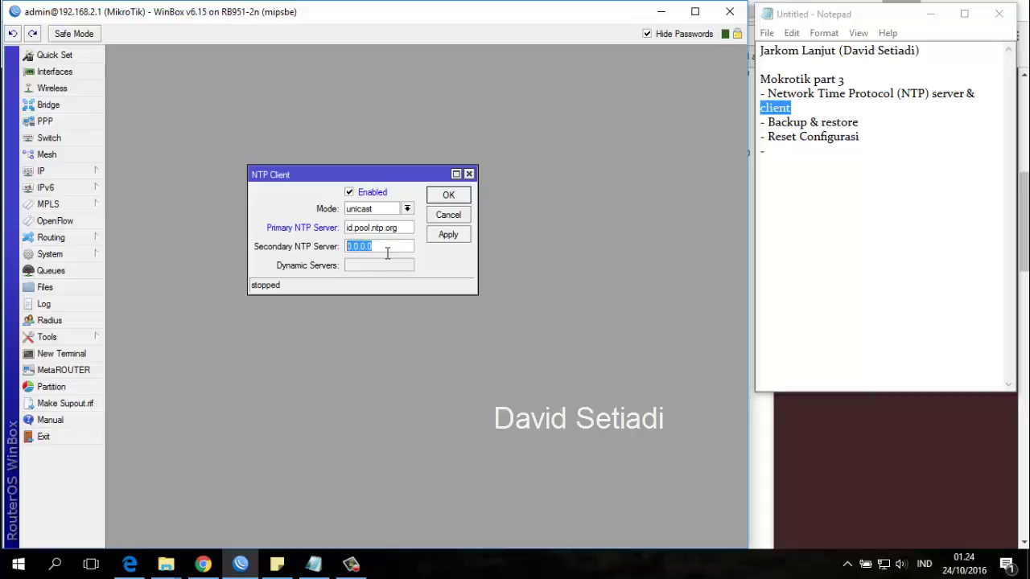
{"action": "type", "text": "ntp.nasa.gov"}
{"action": "left_click", "coordinate": [448, 234]}
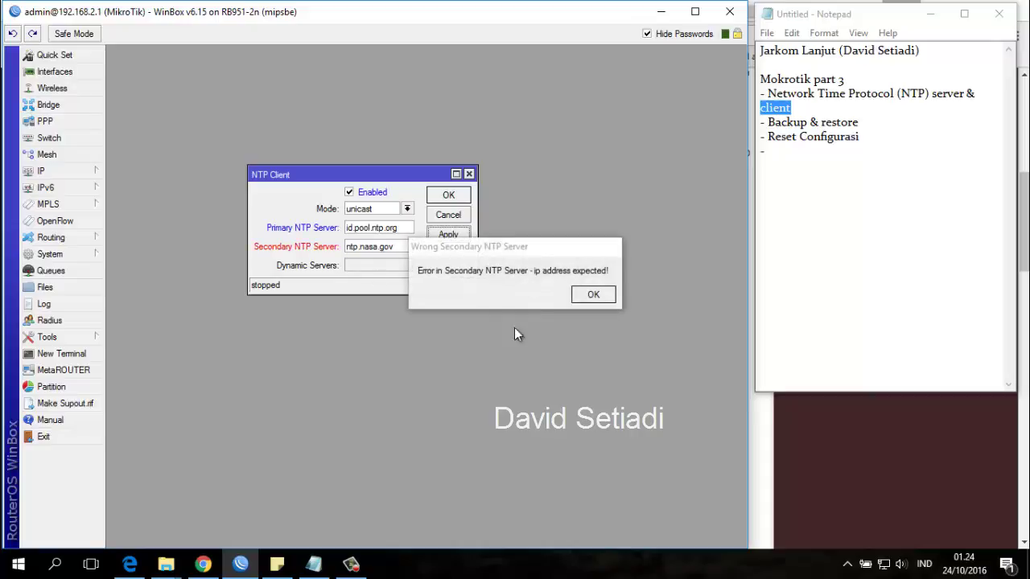
{"action": "left_click", "coordinate": [593, 294]}
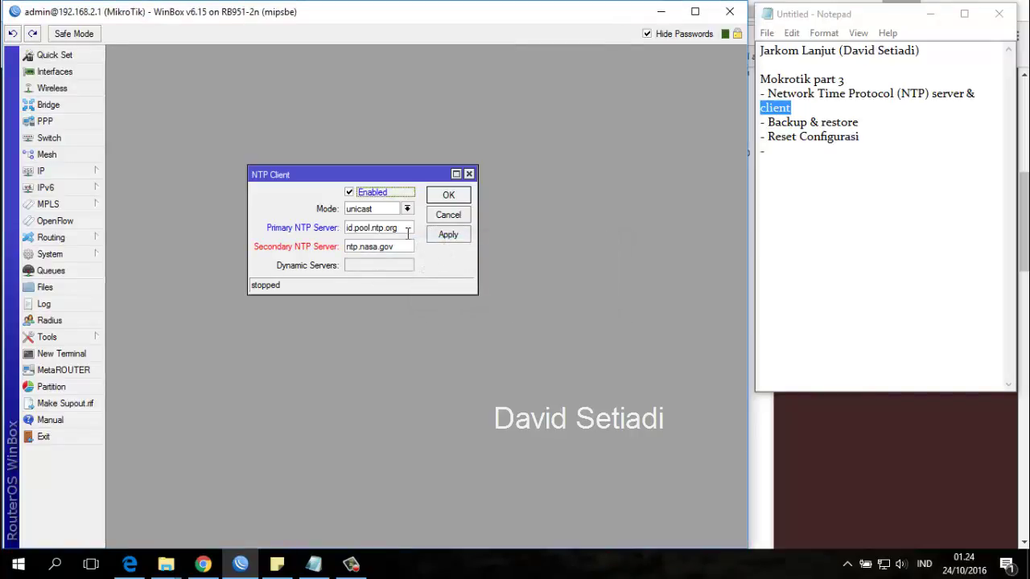
Step: Copy id.pool.ntp.org from the primary to the secondary NTP server, apply the NTP client settings and close them
{"action": "left_click_drag", "start_coordinate": [397, 229], "coordinate": [331, 234]}
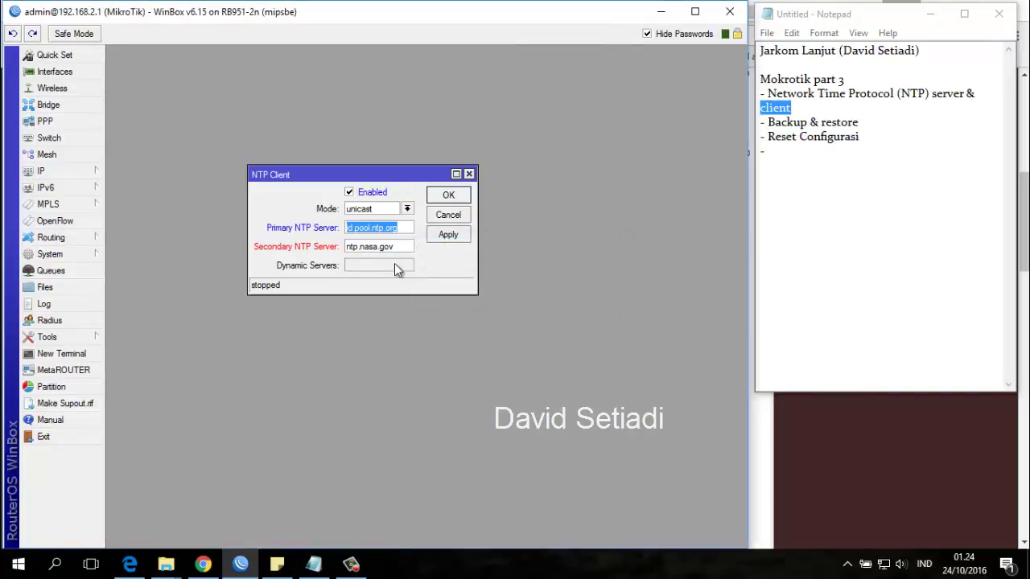
{"action": "key", "text": "ctrl+c"}
{"action": "left_click_drag", "start_coordinate": [407, 246], "coordinate": [345, 247]}
{"action": "key", "text": "ctrl+v"}
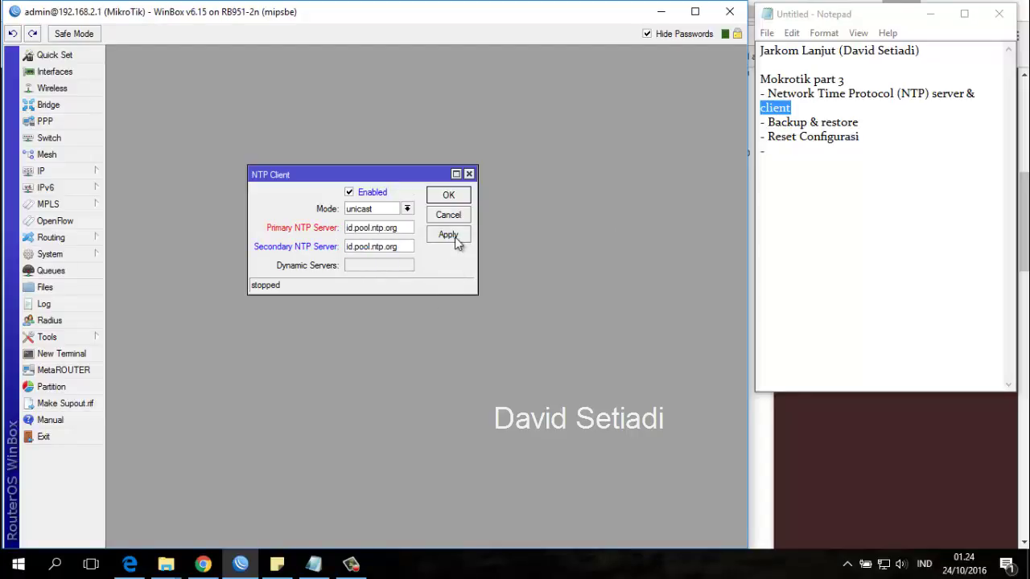
{"action": "left_click", "coordinate": [448, 234]}
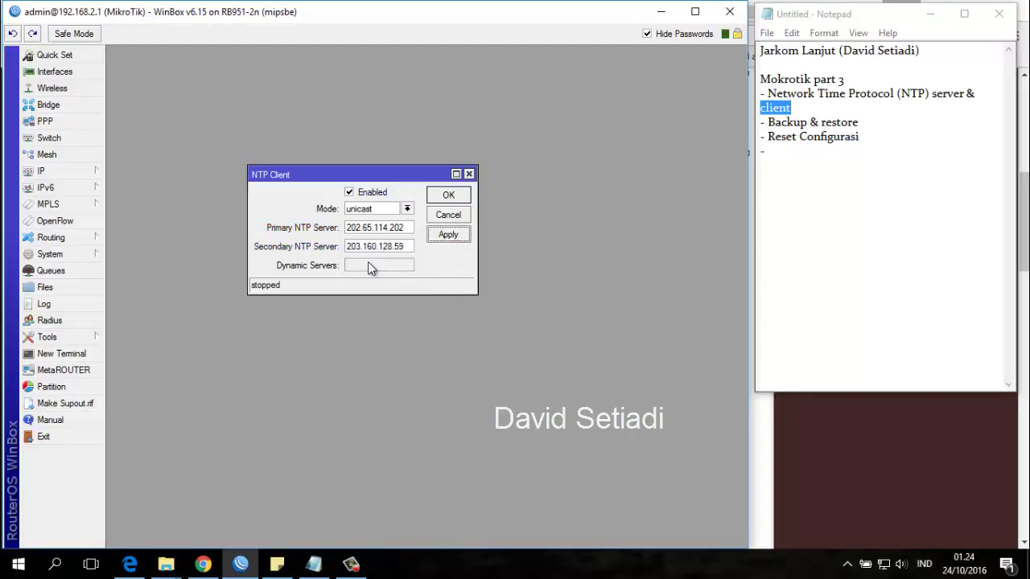
{"action": "left_click", "coordinate": [362, 228]}
{"action": "left_click_drag", "start_coordinate": [405, 228], "coordinate": [333, 233]}
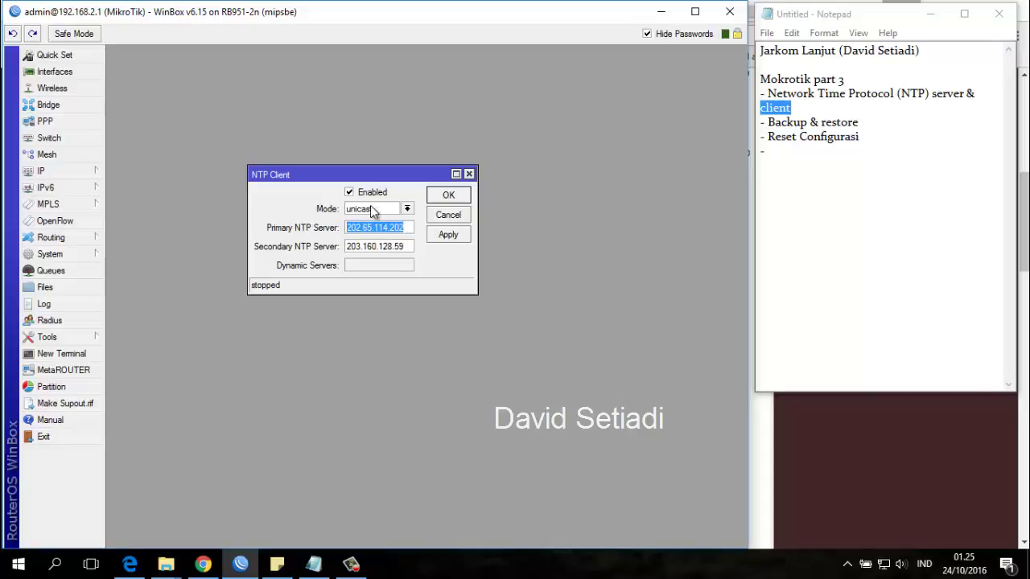
{"action": "left_click", "coordinate": [454, 235]}
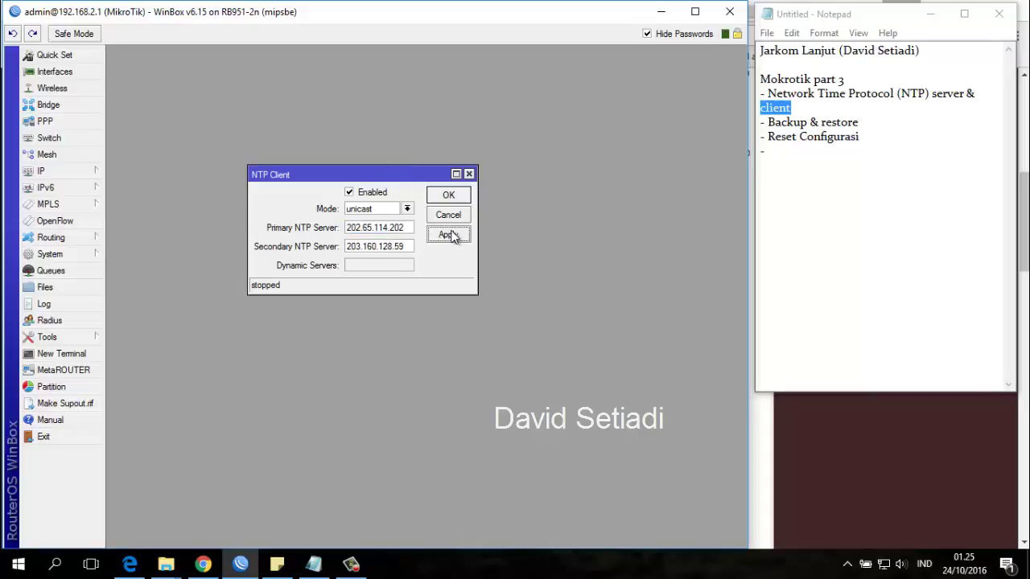
{"action": "left_click", "coordinate": [445, 198]}
Step: Select Asia/Jakarta as the time zone in the router's Clock settings and apply it
{"action": "left_click", "coordinate": [90, 253]}
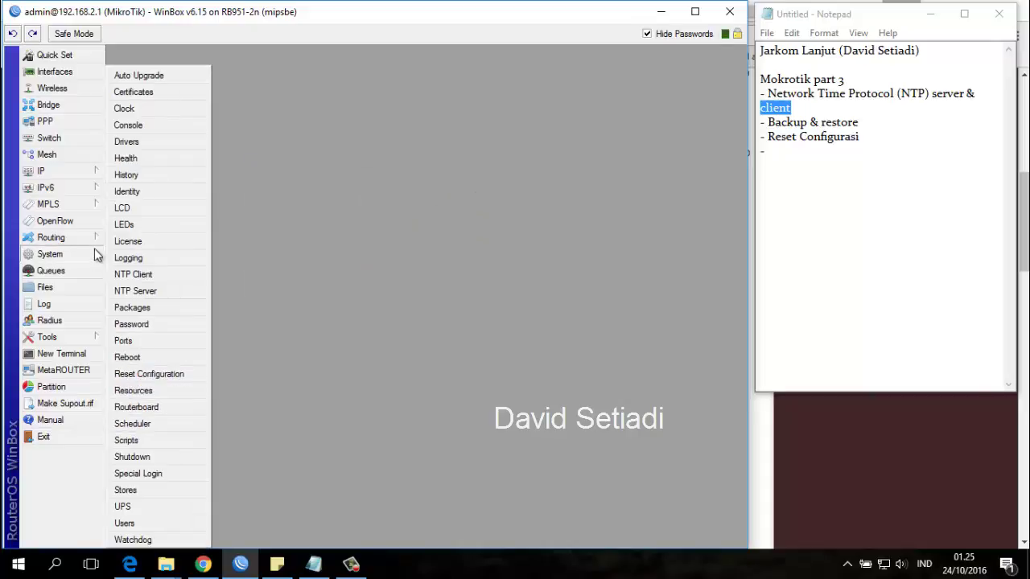
{"action": "left_click", "coordinate": [153, 111]}
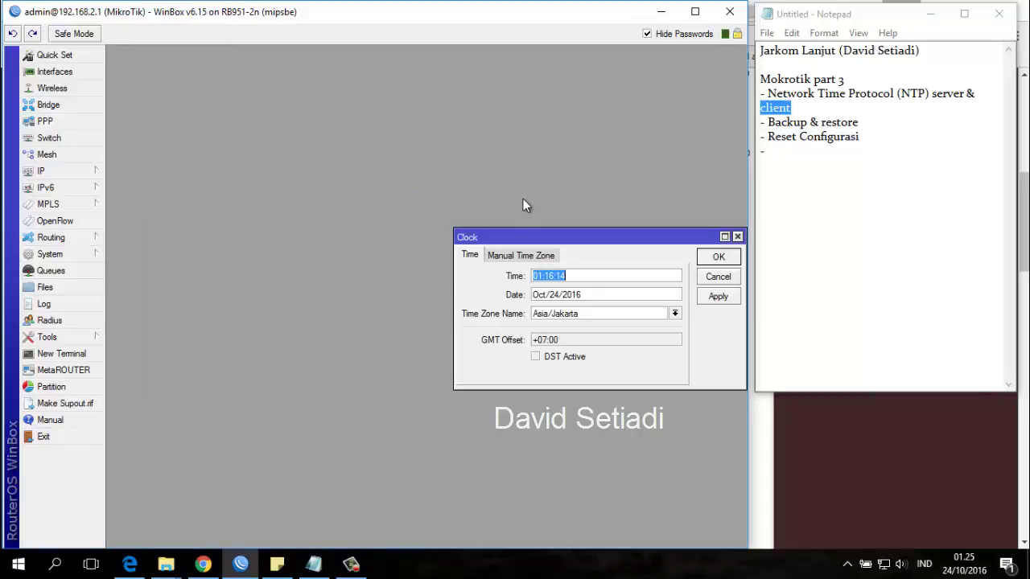
{"action": "left_click_drag", "start_coordinate": [579, 241], "coordinate": [349, 153]}
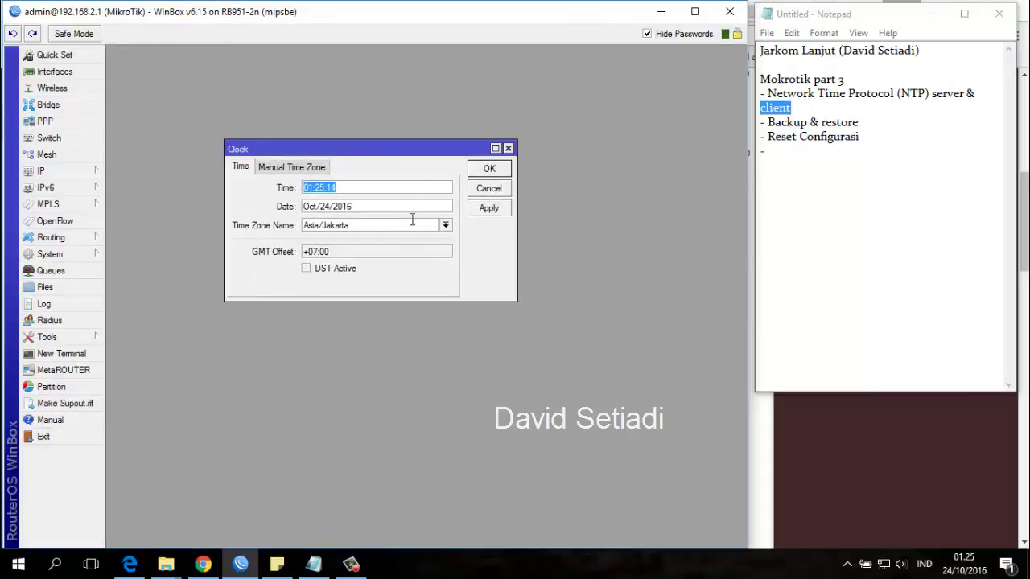
{"action": "left_click", "coordinate": [372, 188]}
{"action": "left_click", "coordinate": [445, 226]}
{"action": "scroll", "coordinate": [410, 295], "scroll_direction": "down", "scroll_amount": 10}
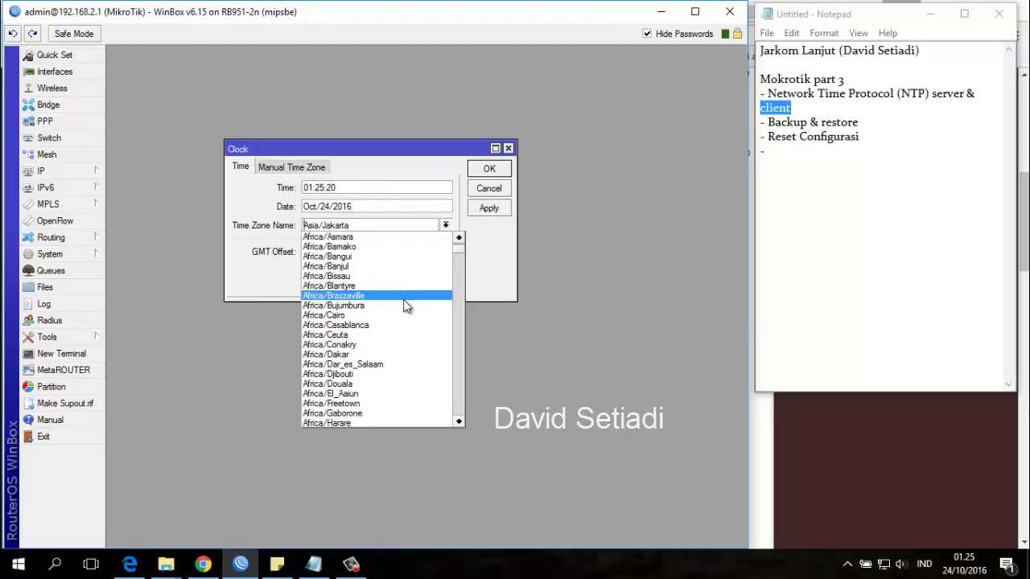
{"action": "scroll", "coordinate": [420, 296], "scroll_direction": "down", "scroll_amount": 2}
{"action": "left_click_drag", "start_coordinate": [457, 264], "coordinate": [457, 336]}
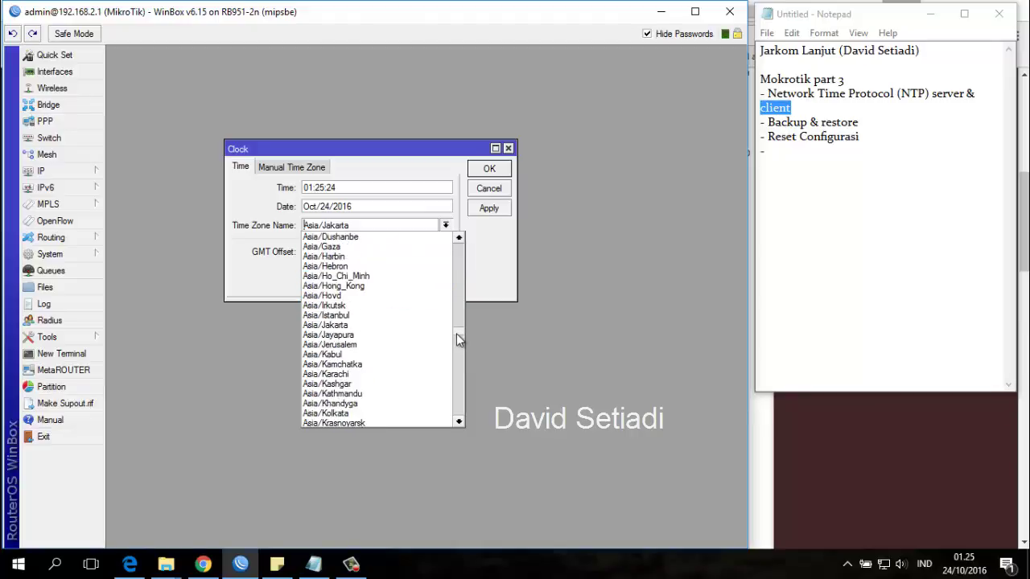
{"action": "left_click", "coordinate": [359, 325]}
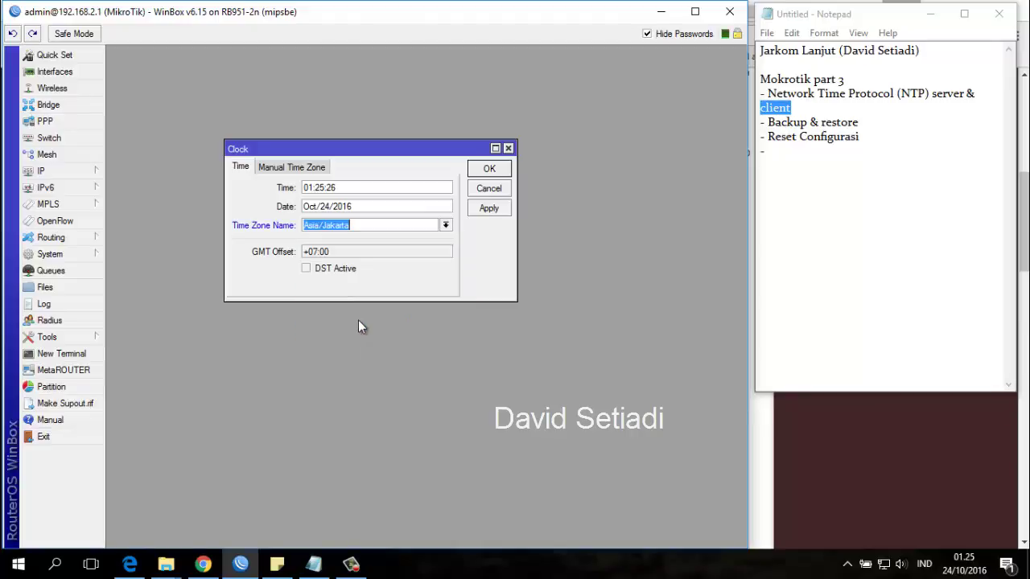
{"action": "left_click", "coordinate": [485, 211]}
Step: Check the router's current time in the Clock settings and close them with the settings applied
{"action": "left_click_drag", "start_coordinate": [355, 190], "coordinate": [290, 195]}
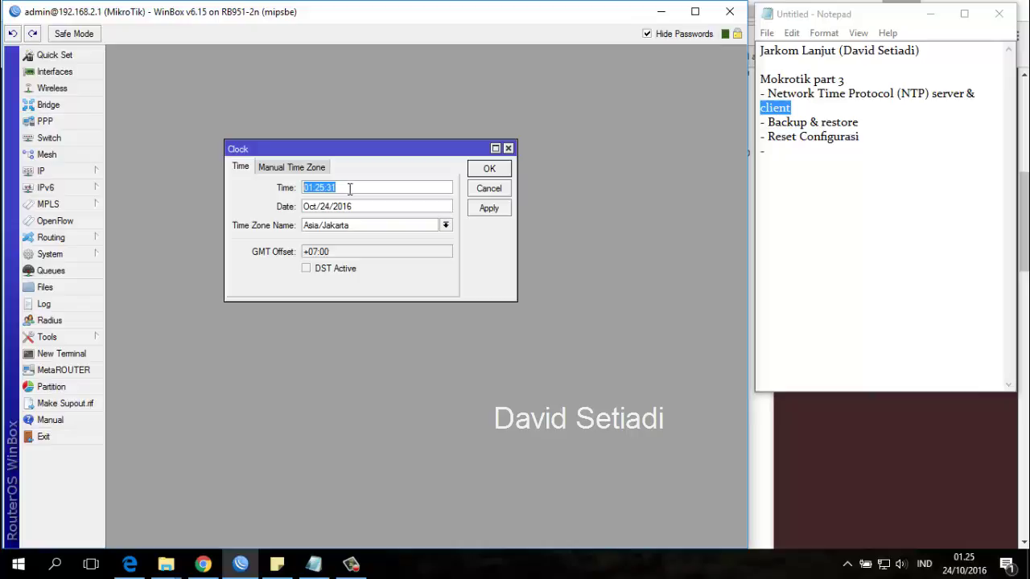
{"action": "left_click_drag", "start_coordinate": [351, 188], "coordinate": [306, 193]}
{"action": "left_click", "coordinate": [485, 211]}
{"action": "left_click", "coordinate": [487, 171]}
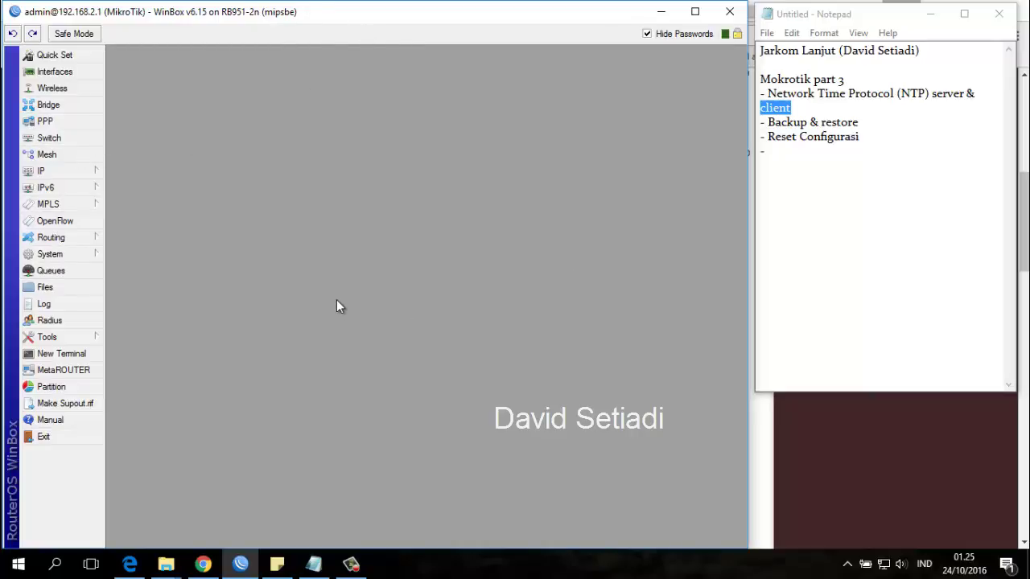
Step: Review the saved NTP Client settings and close them
{"action": "left_click", "coordinate": [57, 254]}
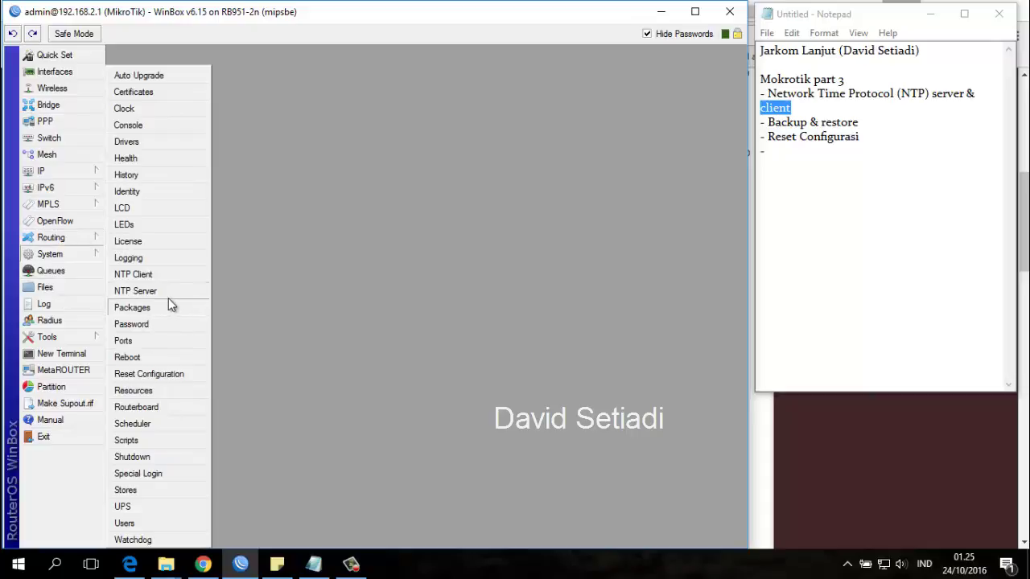
{"action": "left_click", "coordinate": [168, 276]}
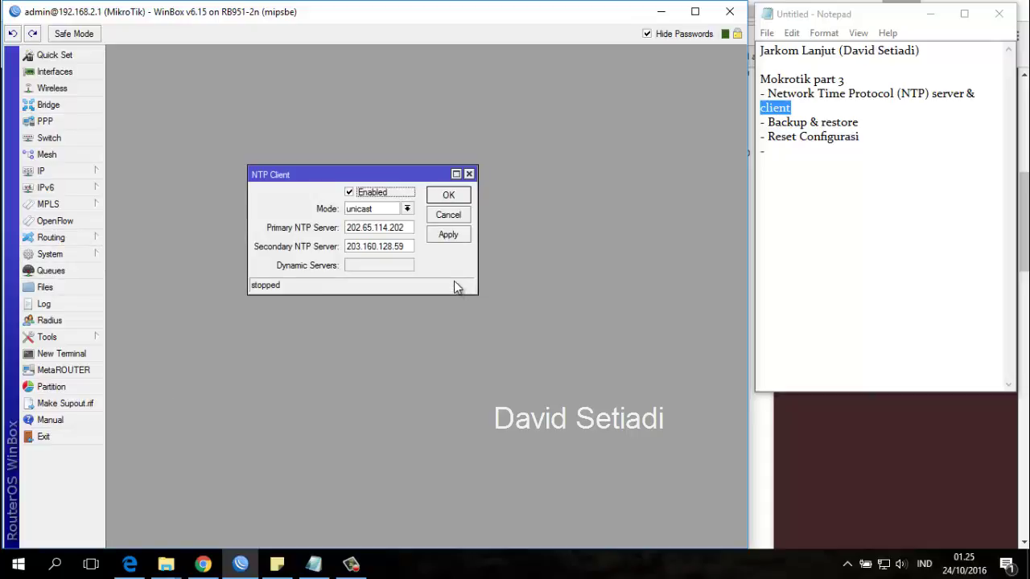
{"action": "left_click", "coordinate": [449, 196]}
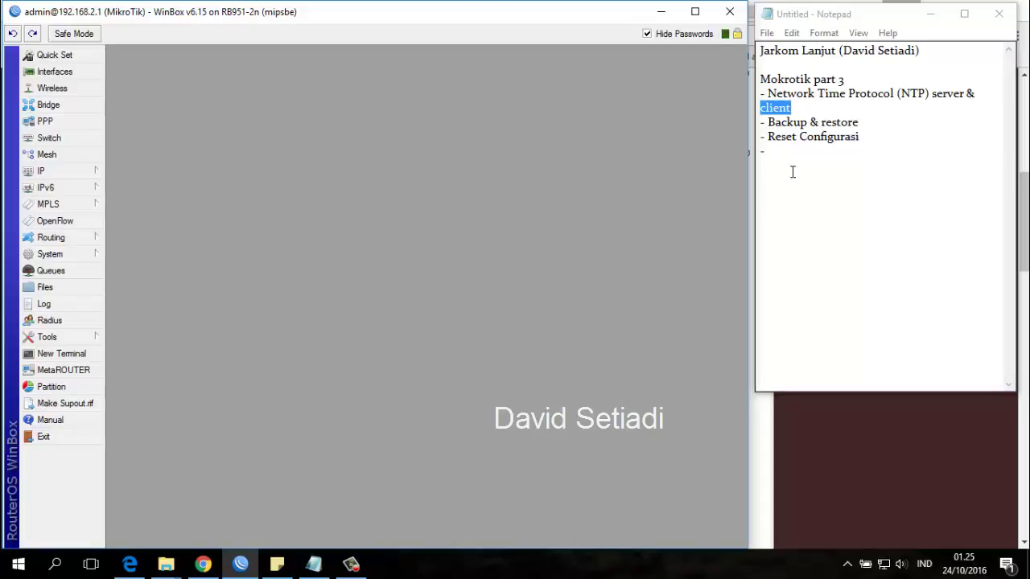
Step: Enable the router's NTP server with Broadcast turned on and Manycast turned off
{"action": "left_click", "coordinate": [811, 136]}
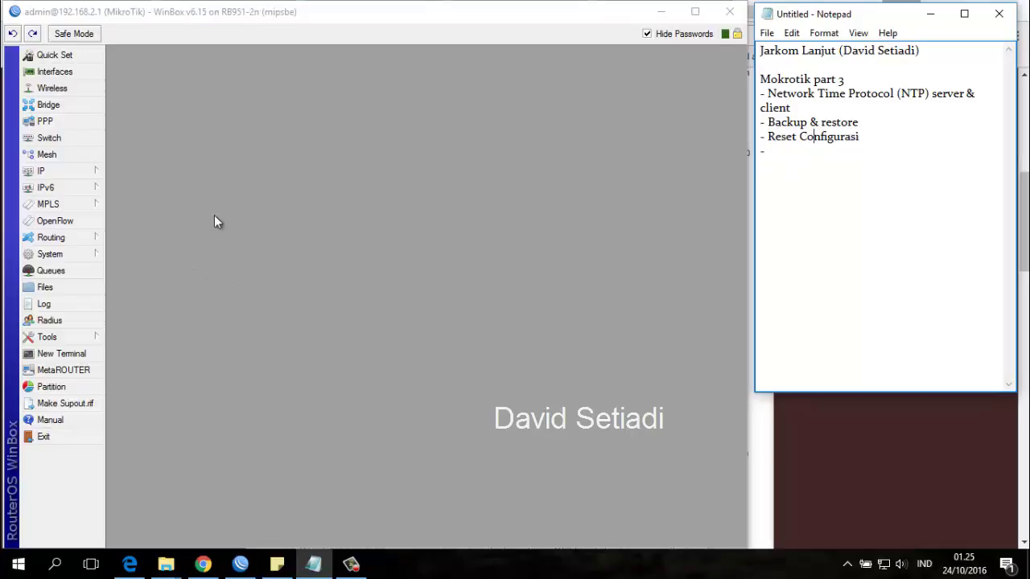
{"action": "left_click", "coordinate": [81, 254]}
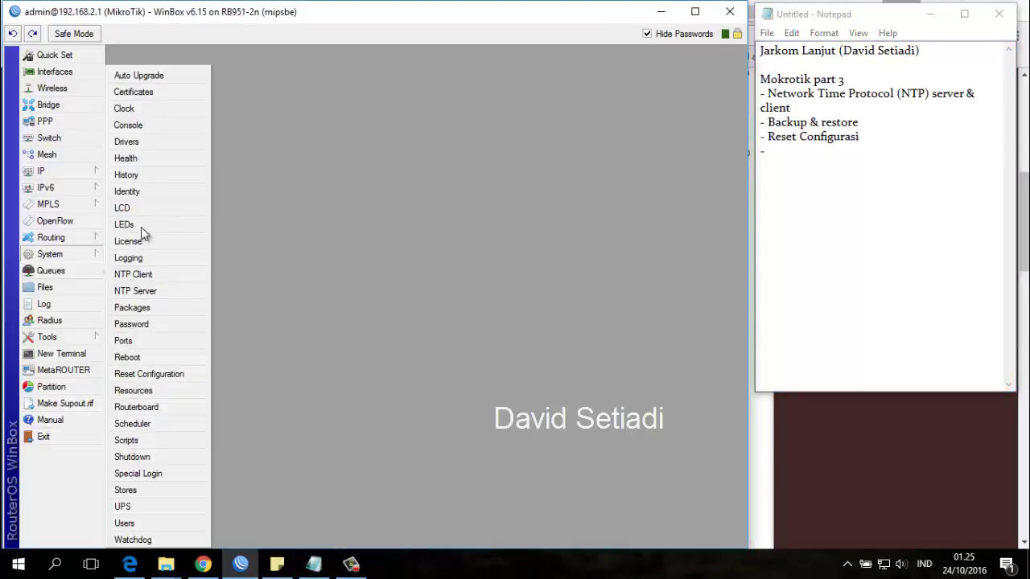
{"action": "left_click", "coordinate": [181, 291]}
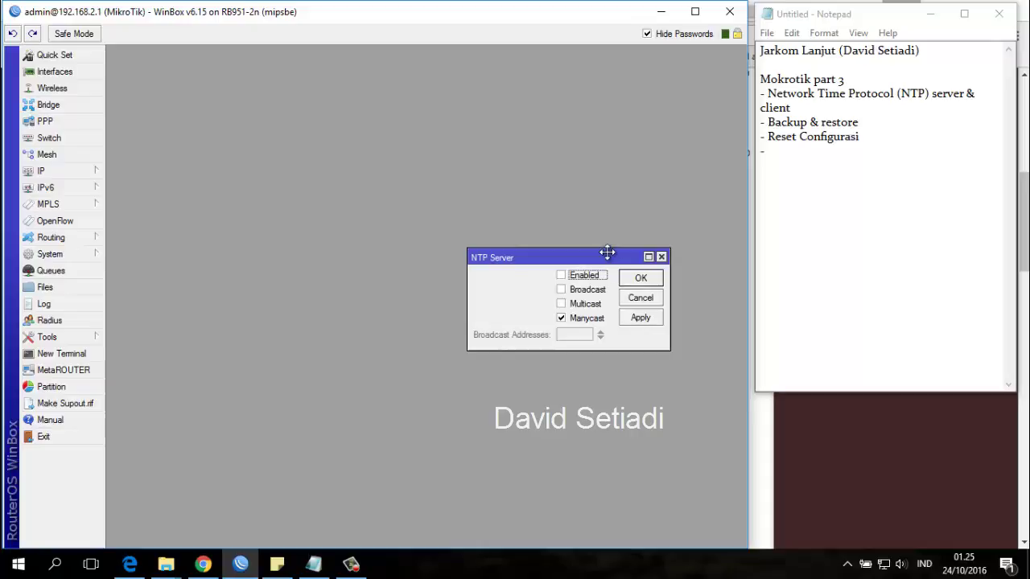
{"action": "left_click_drag", "start_coordinate": [604, 254], "coordinate": [507, 180]}
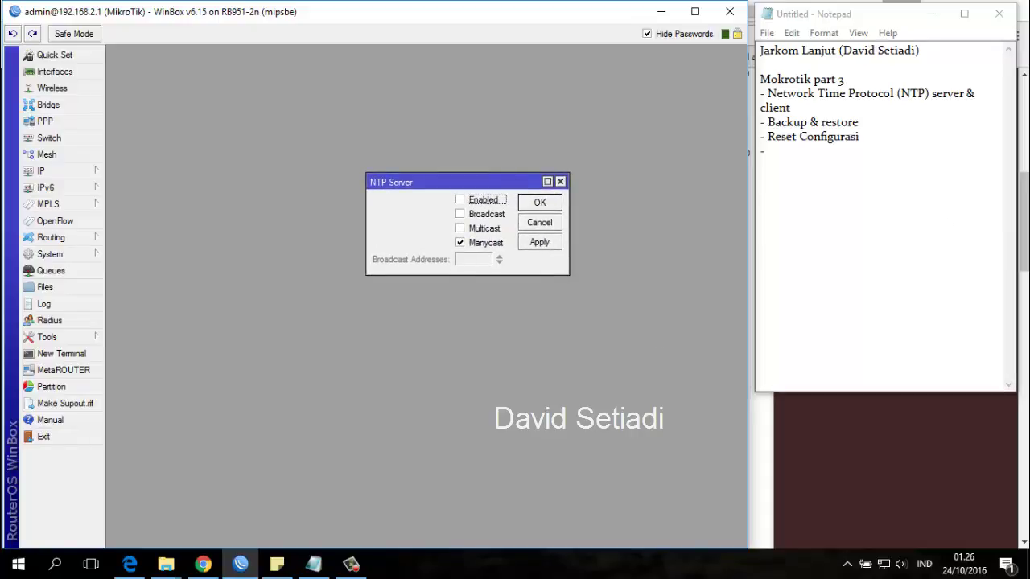
{"action": "left_click", "coordinate": [460, 201]}
{"action": "left_click", "coordinate": [460, 243]}
{"action": "left_click", "coordinate": [460, 214]}
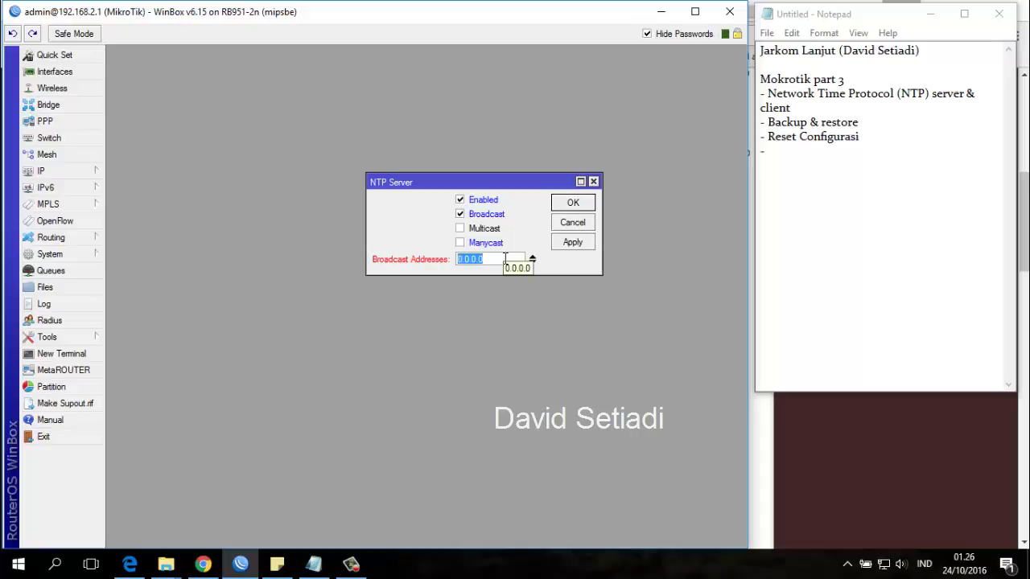
Step: Enter 192.168.2.255/24 as the NTP server's broadcast address and try to apply it
{"action": "type", "text": "192.1"}
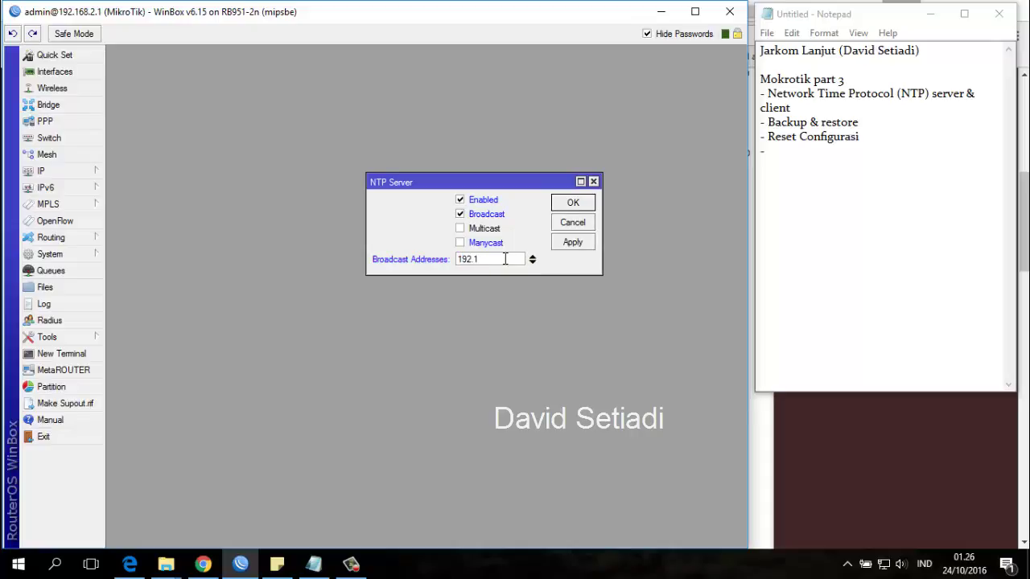
{"action": "type", "text": "68.2.255/24"}
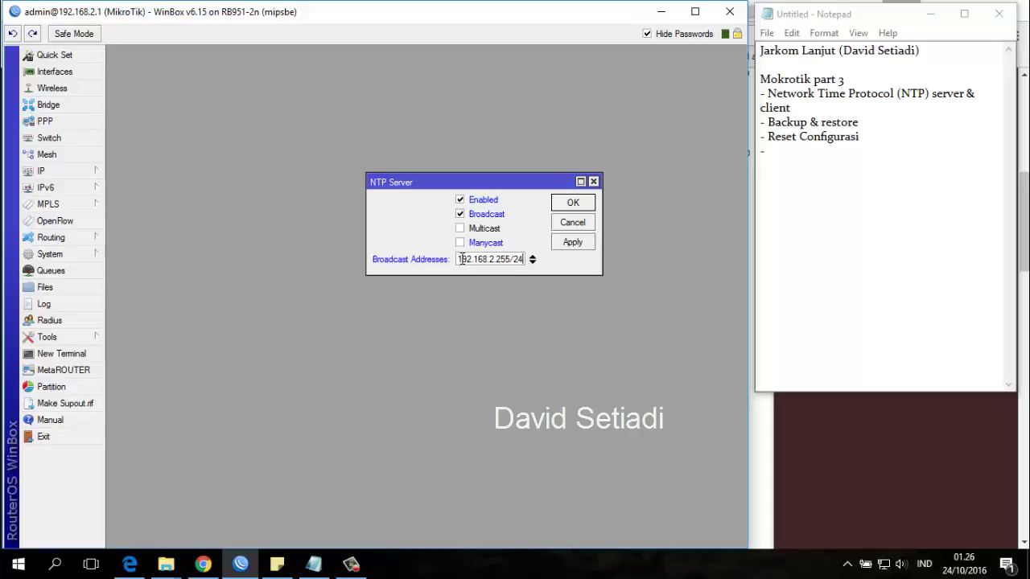
{"action": "left_click_drag", "start_coordinate": [457, 265], "coordinate": [499, 264]}
{"action": "left_click", "coordinate": [499, 264]}
{"action": "left_click", "coordinate": [572, 242]}
{"action": "left_click", "coordinate": [553, 295]}
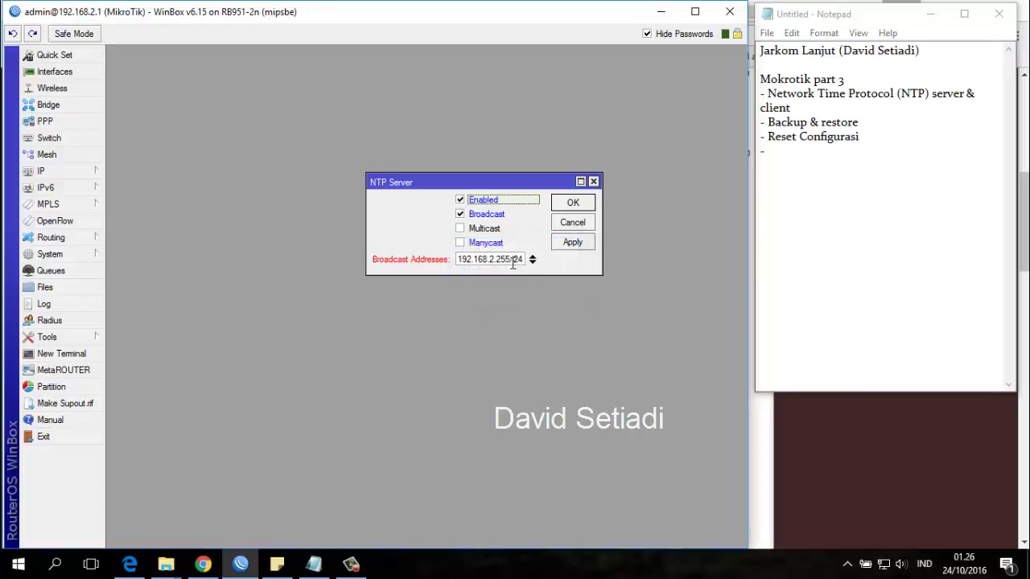
Step: Remove the /24 suffix so the broadcast address is 192.168.2.255, apply the NTP server settings and close them
{"action": "left_click_drag", "start_coordinate": [509, 259], "coordinate": [524, 259]}
{"action": "key", "text": "BackSpace"}
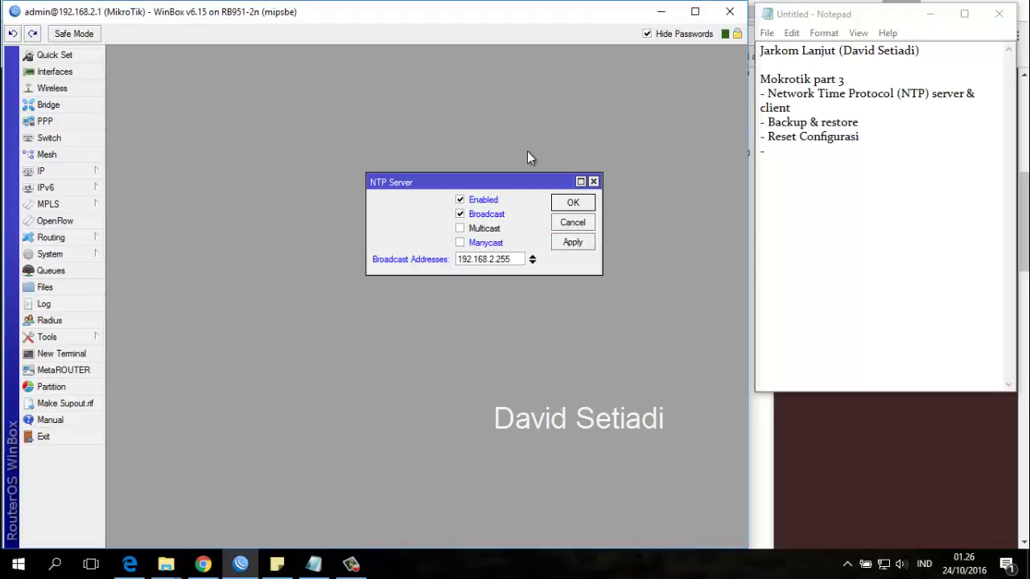
{"action": "left_click", "coordinate": [571, 241]}
{"action": "left_click", "coordinate": [573, 203]}
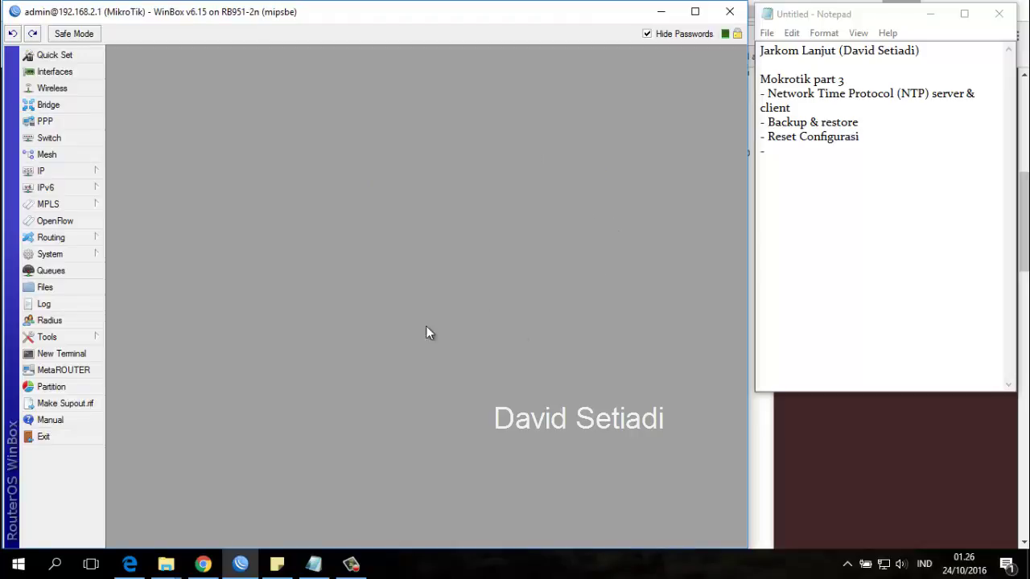
Step: Reopen the NTP Server settings, review the broadcast address and close them
{"action": "left_click", "coordinate": [86, 255]}
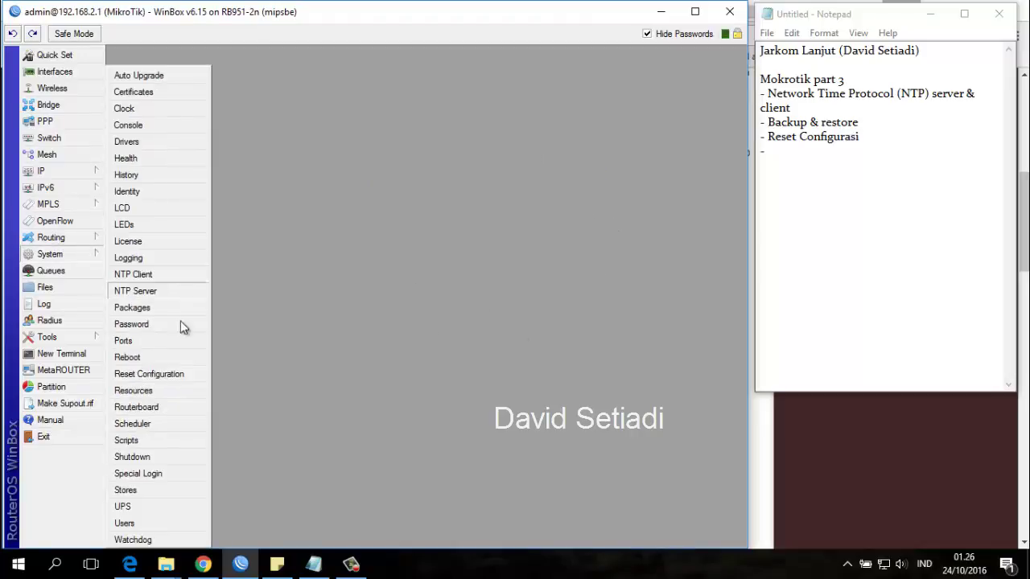
{"action": "left_click", "coordinate": [164, 291]}
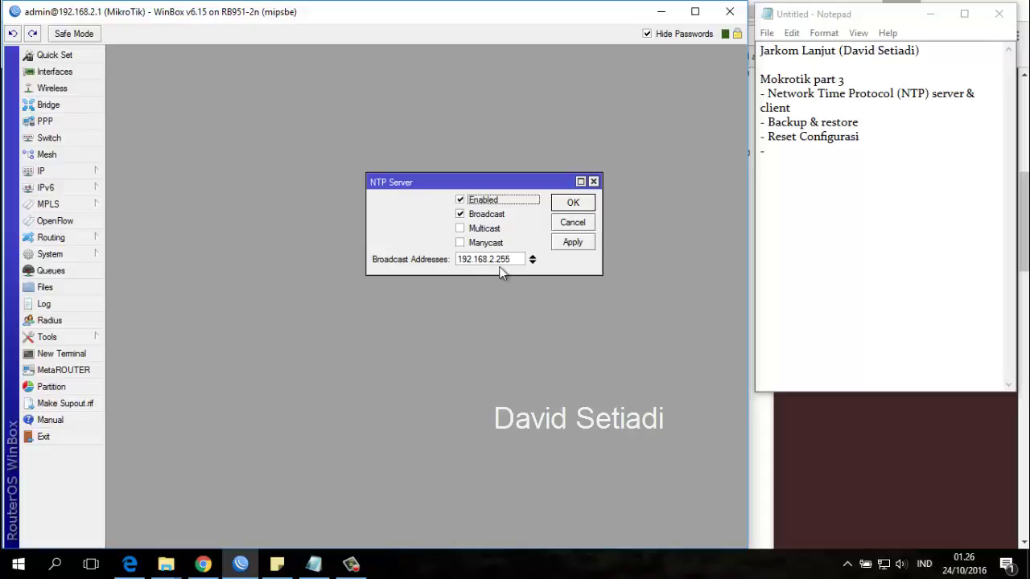
{"action": "left_click_drag", "start_coordinate": [510, 263], "coordinate": [478, 256]}
{"action": "left_click", "coordinate": [572, 203]}
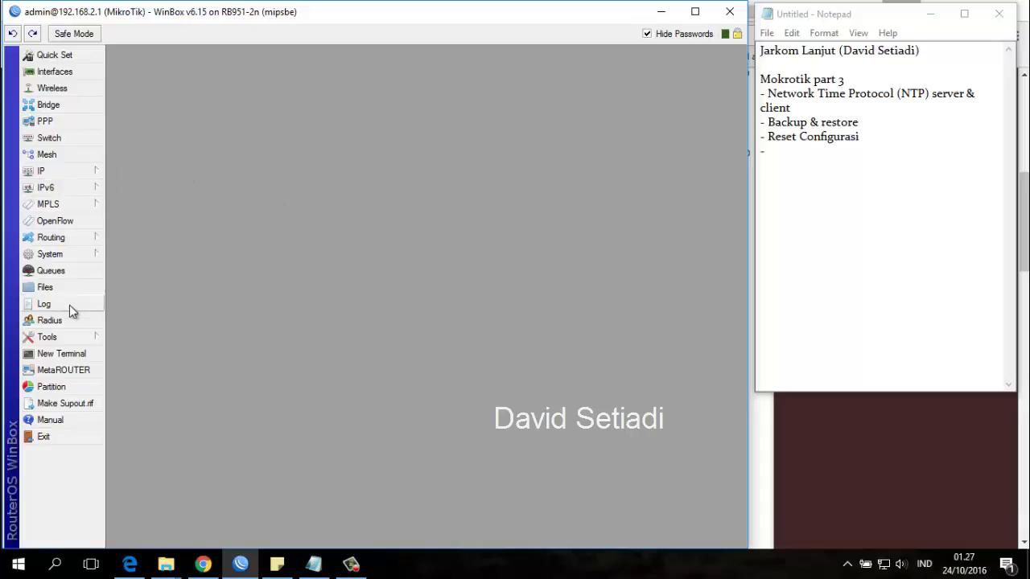
Step: Delete the four backup files listed between autosupout.rif and dosen 04102016.backup from the router's file list
{"action": "left_click", "coordinate": [82, 254]}
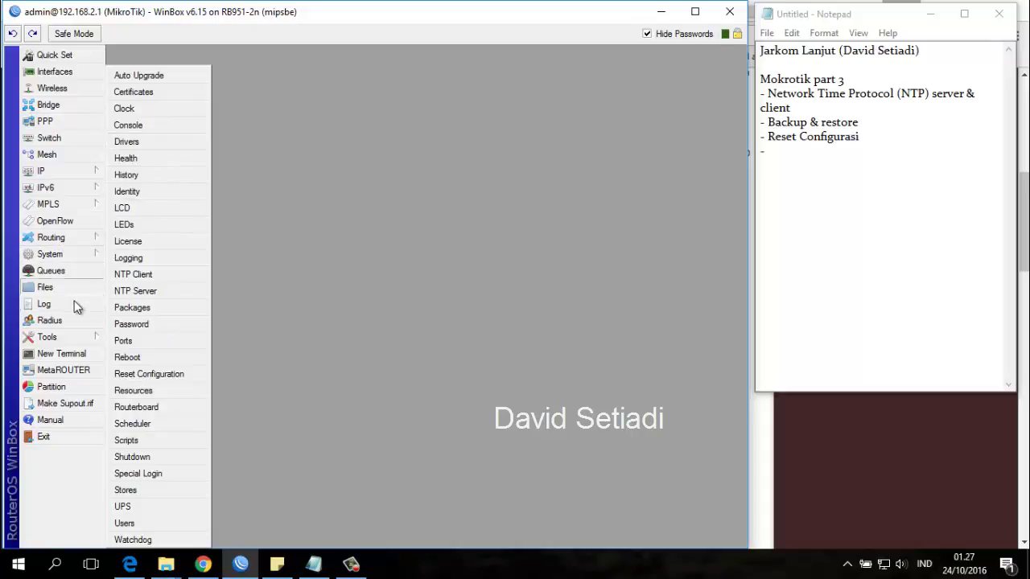
{"action": "left_click", "coordinate": [57, 287]}
{"action": "left_click_drag", "start_coordinate": [382, 182], "coordinate": [385, 132]}
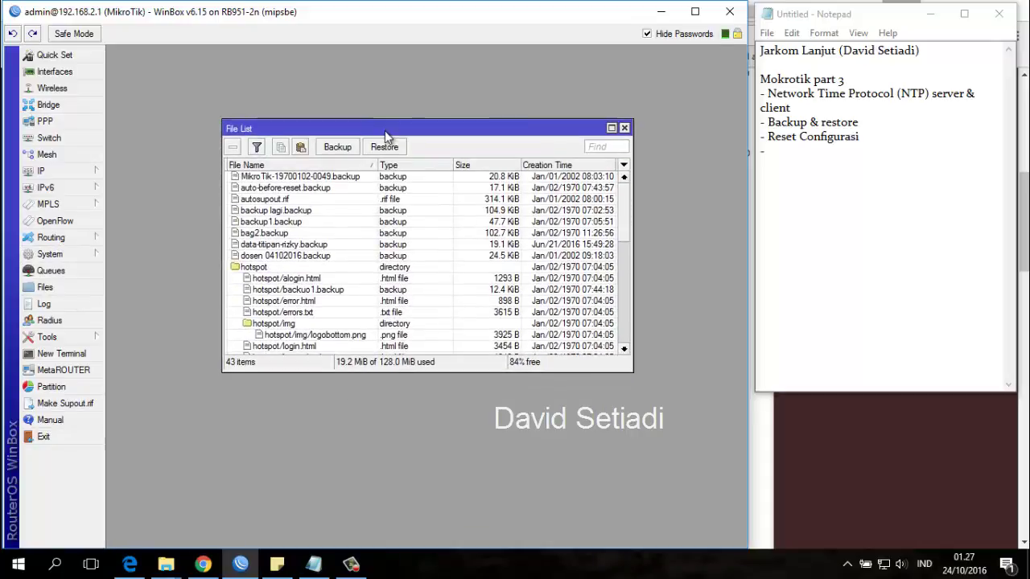
{"action": "left_click", "coordinate": [297, 211]}
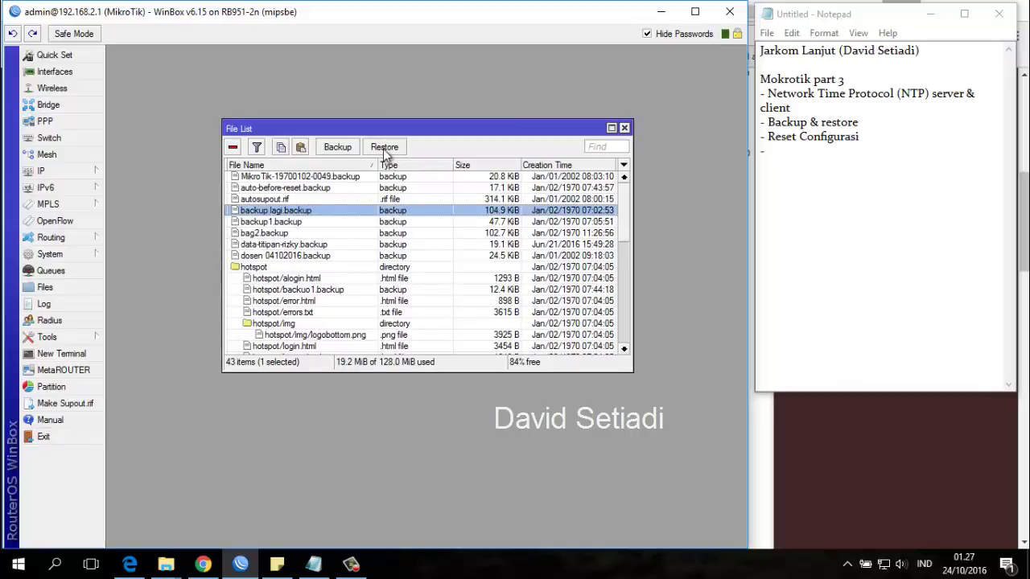
{"action": "left_click", "coordinate": [233, 147]}
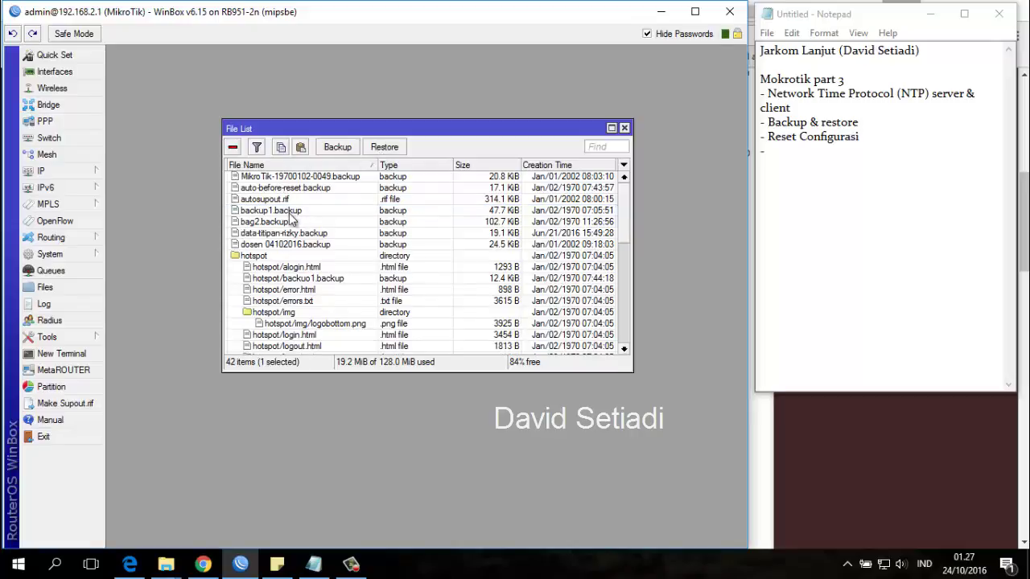
{"action": "left_click", "coordinate": [291, 212]}
{"action": "left_click", "coordinate": [233, 147]}
{"action": "left_click", "coordinate": [285, 210]}
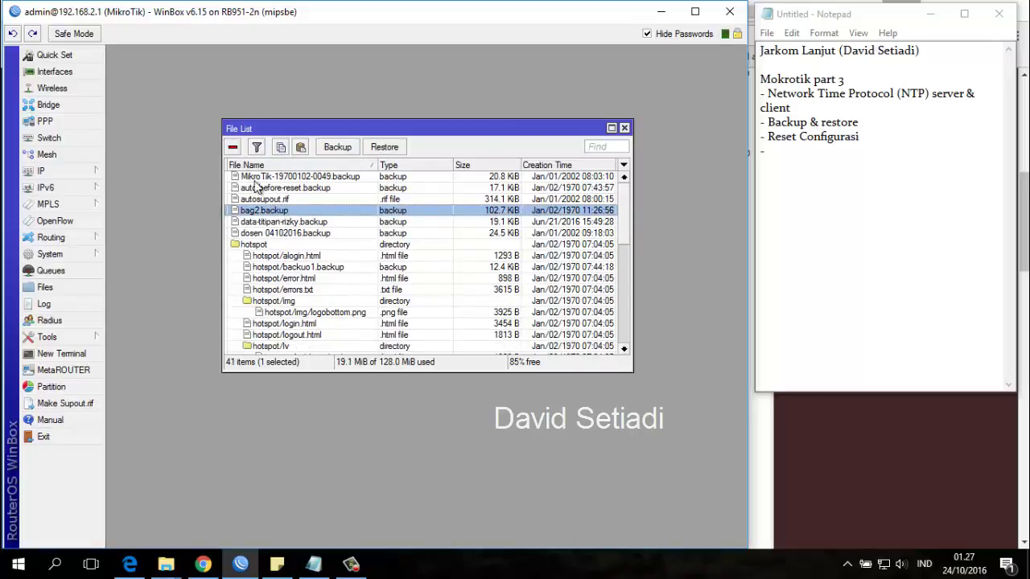
{"action": "left_click", "coordinate": [233, 147]}
{"action": "left_click", "coordinate": [290, 211]}
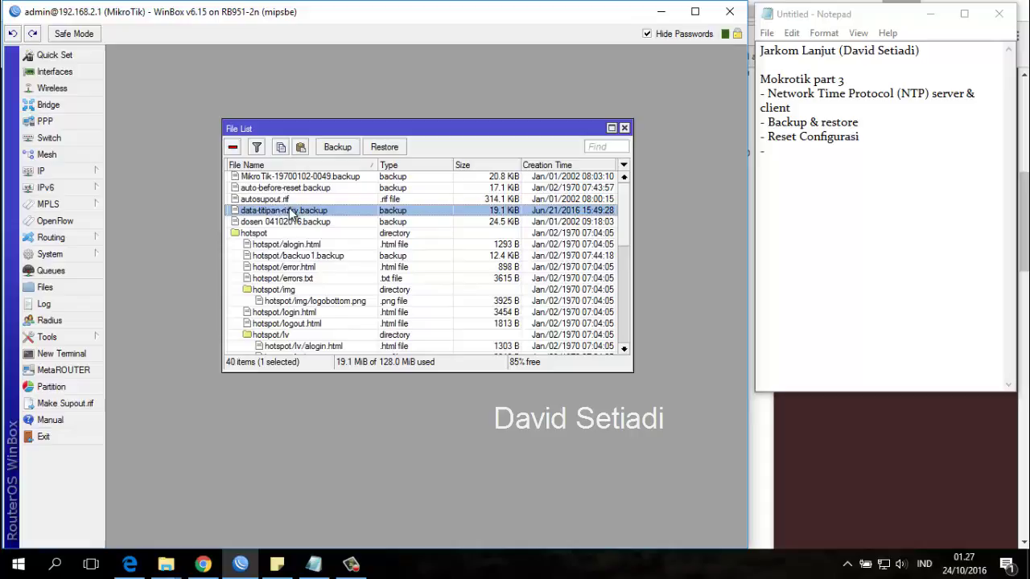
{"action": "left_click", "coordinate": [233, 147]}
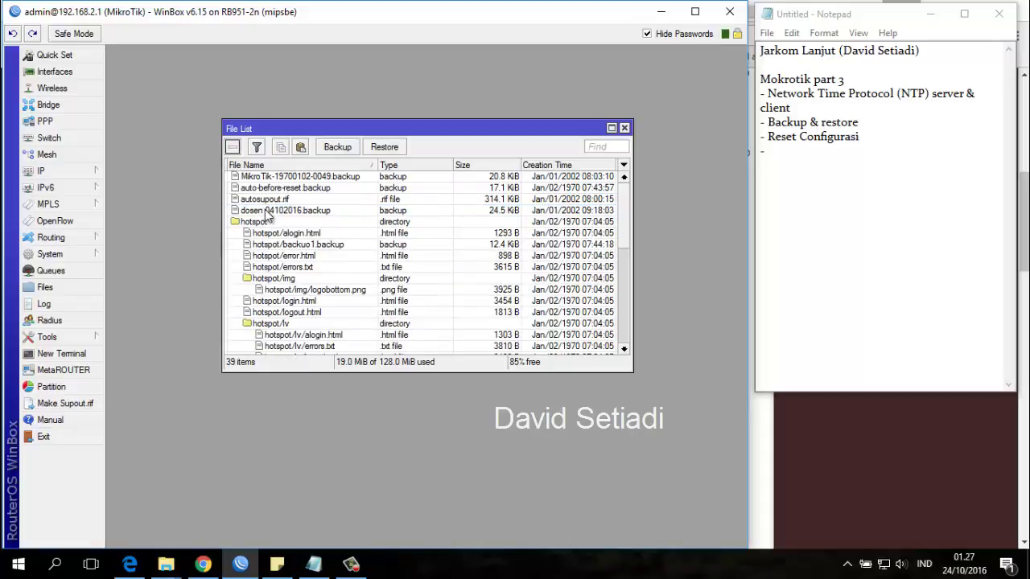
Step: Create a router configuration backup named backup201016 without entering a password
{"action": "left_click", "coordinate": [267, 211]}
{"action": "left_click", "coordinate": [300, 178]}
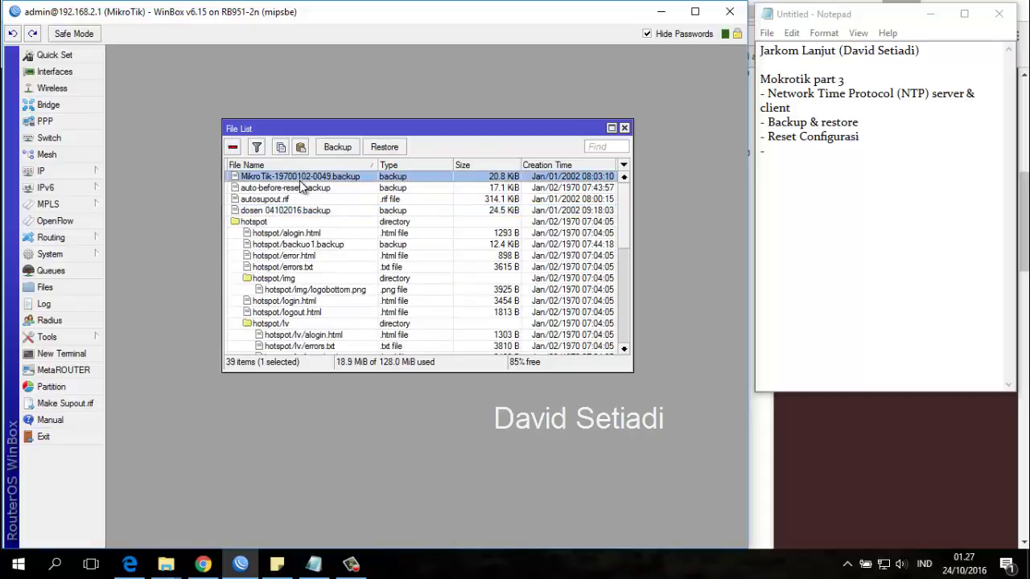
{"action": "left_click_drag", "start_coordinate": [407, 129], "coordinate": [379, 116]}
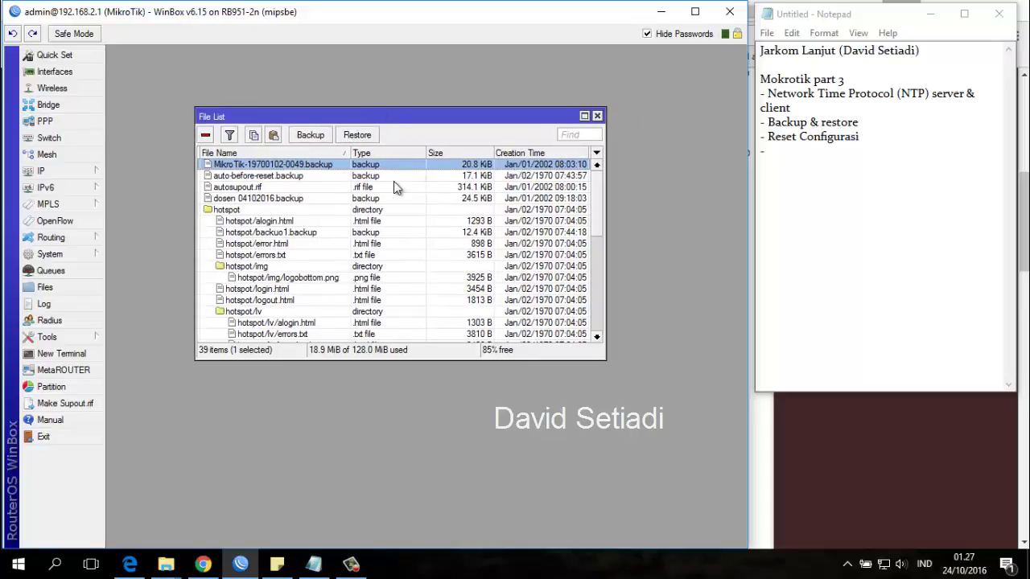
{"action": "left_click", "coordinate": [310, 136]}
{"action": "left_click", "coordinate": [415, 287]}
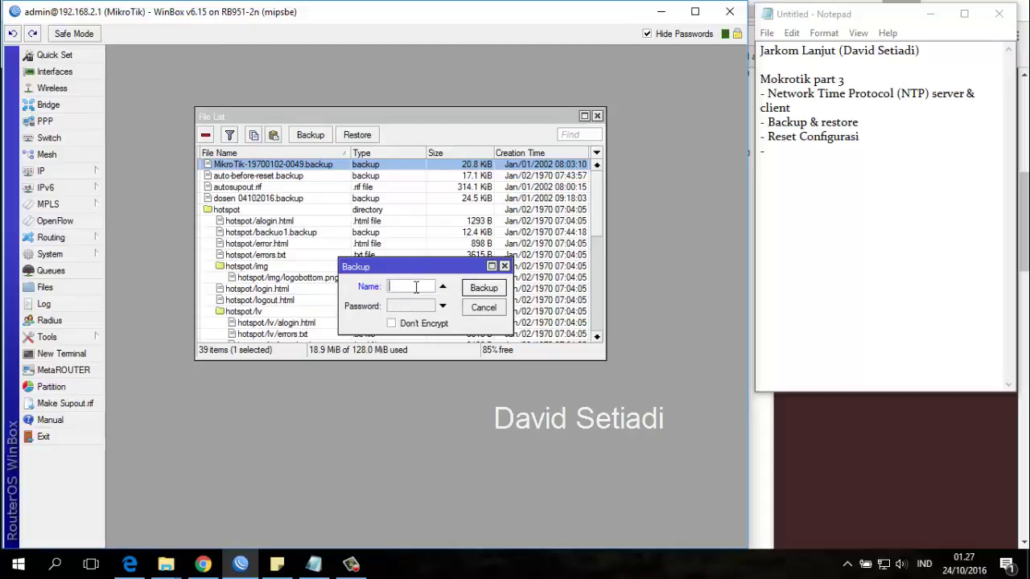
{"action": "type", "text": "back"}
{"action": "type", "text": "010"}
{"action": "type", "text": "16"}
{"action": "left_click", "coordinate": [483, 289]}
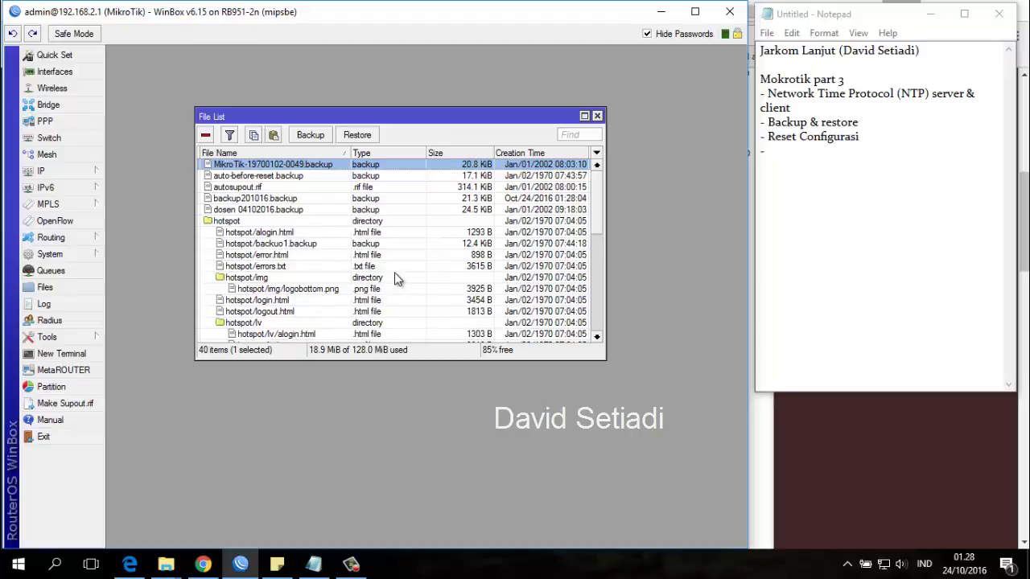
Step: Examine the backup201016.backup and dosen 04102016.backup entries in the router's file list
{"action": "left_click", "coordinate": [272, 198]}
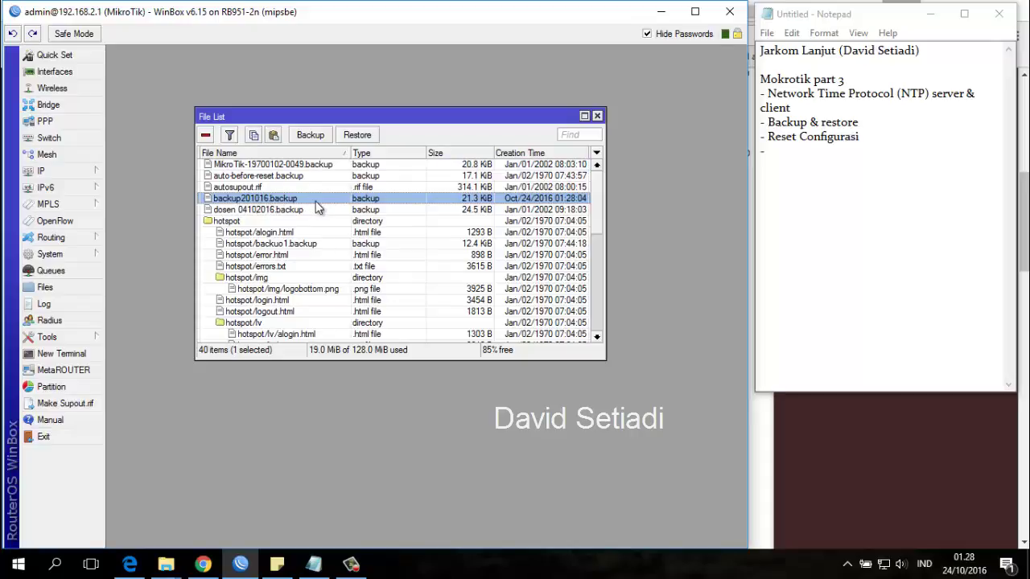
{"action": "left_click", "coordinate": [306, 210]}
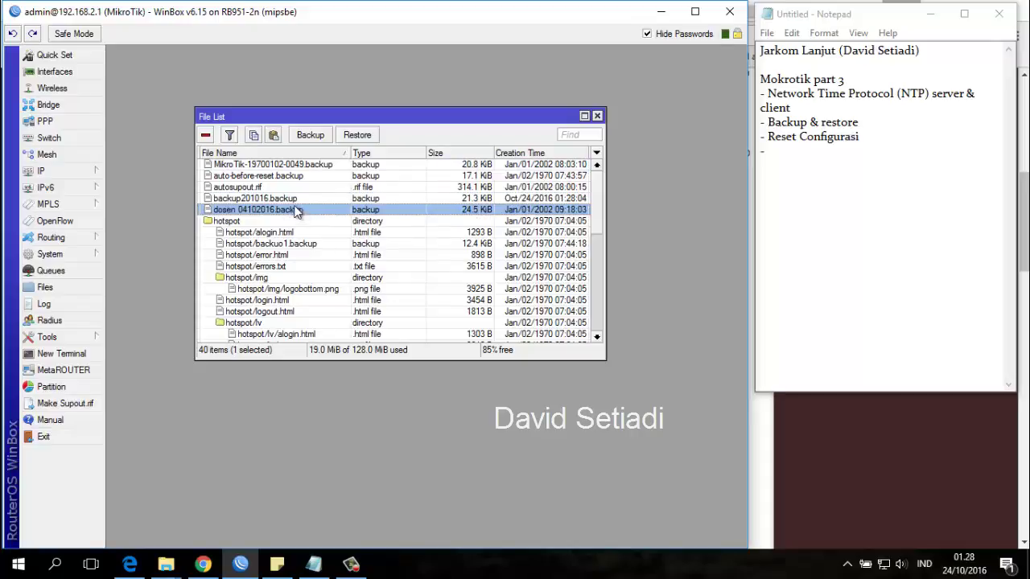
{"action": "left_click", "coordinate": [292, 201]}
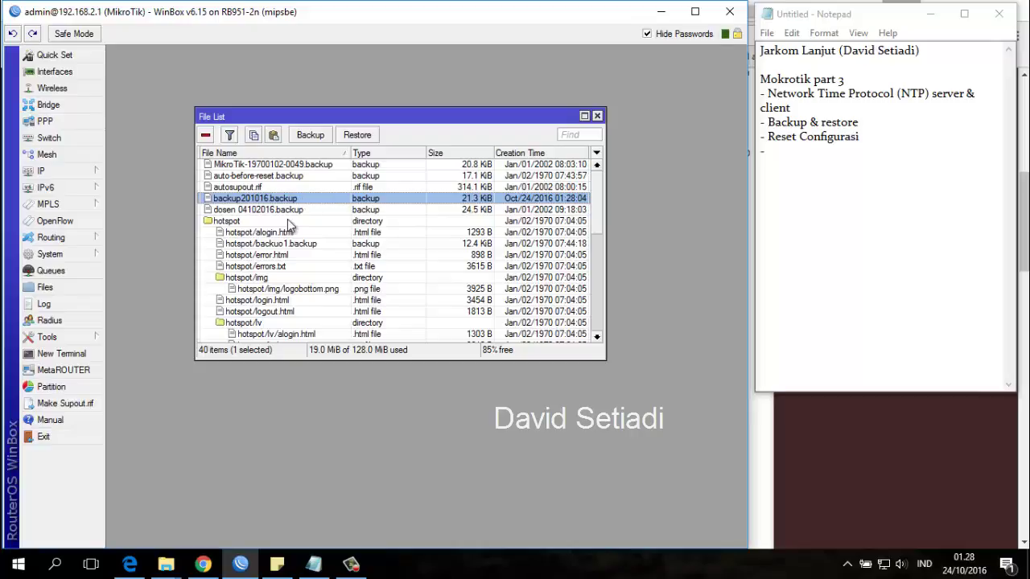
Step: In File Explorer, create a folder with the default name inside Camtasia Studio's Untitled folder, open it and place its window beside the router's file list
{"action": "left_click", "coordinate": [172, 573]}
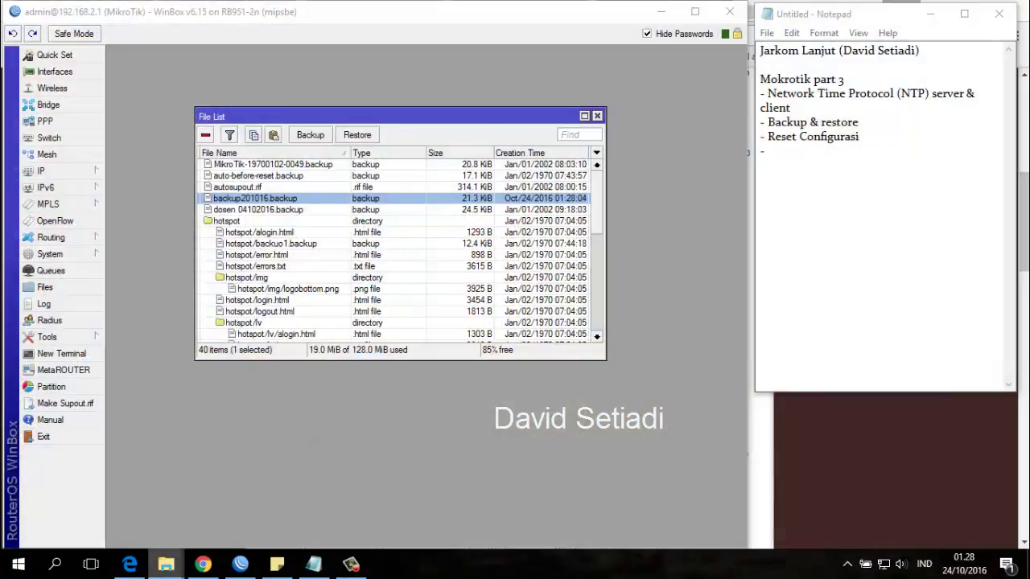
{"action": "mouse_move", "coordinate": [166, 564]}
{"action": "left_click", "coordinate": [146, 511]}
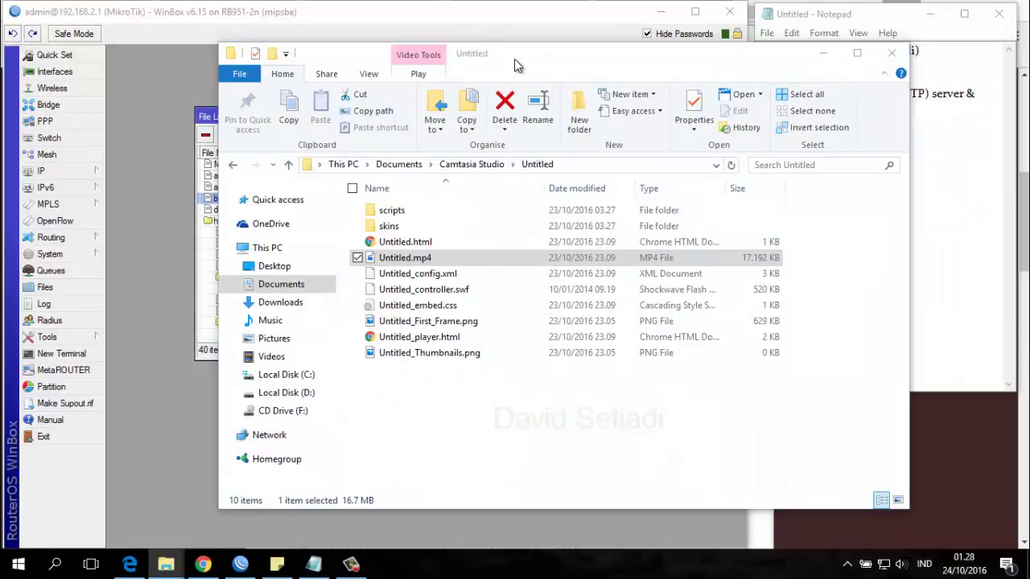
{"action": "left_click_drag", "start_coordinate": [512, 59], "coordinate": [408, 71]}
{"action": "left_click", "coordinate": [344, 465]}
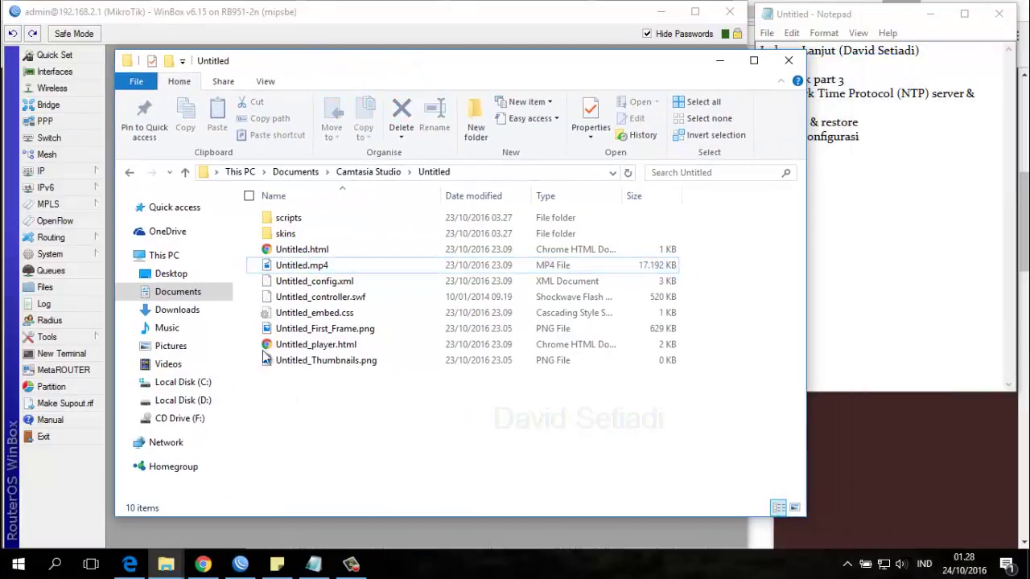
{"action": "left_click", "coordinate": [476, 120]}
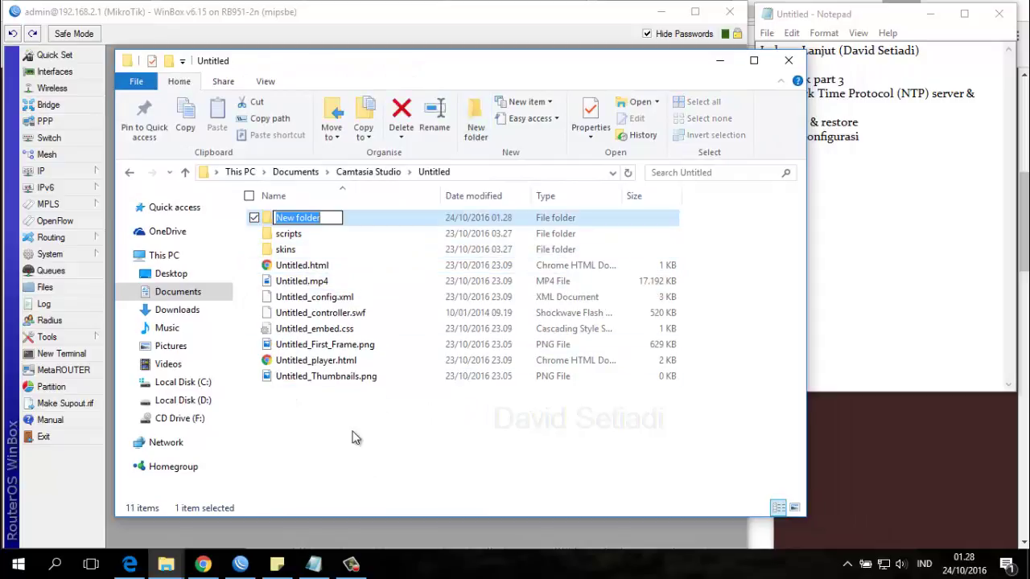
{"action": "left_click", "coordinate": [332, 220]}
{"action": "double_click", "coordinate": [332, 221]}
{"action": "left_click_drag", "start_coordinate": [339, 72], "coordinate": [586, 81]}
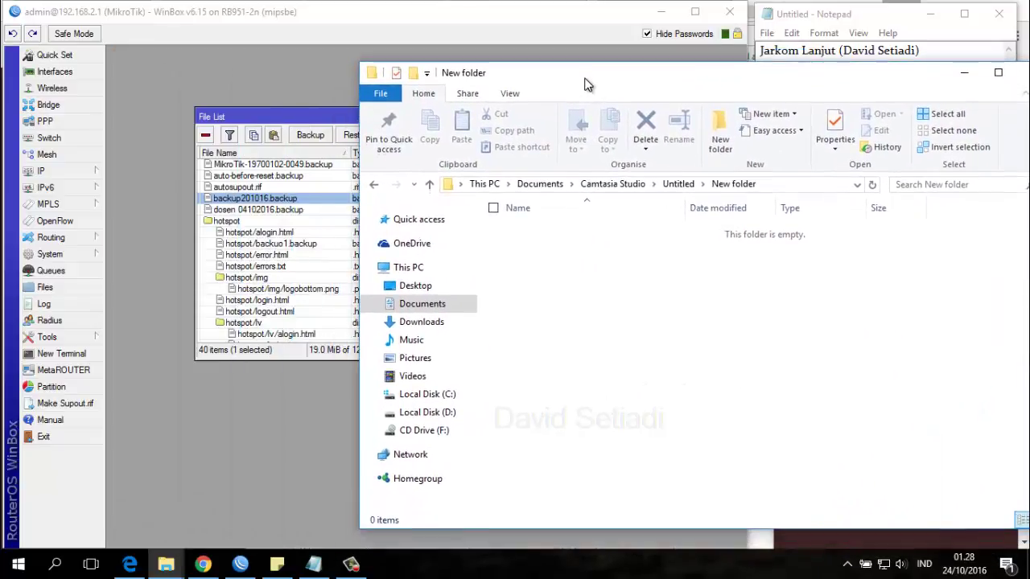
Step: Copy backup201016.backup from the router's file list into the empty New folder on the computer
{"action": "left_click", "coordinate": [249, 202]}
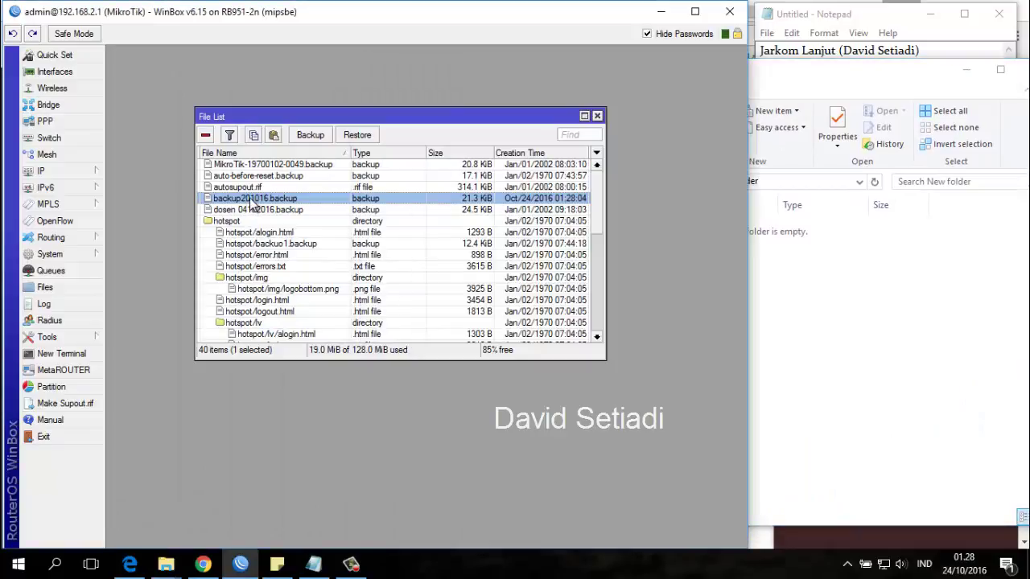
{"action": "left_click_drag", "start_coordinate": [252, 204], "coordinate": [818, 397]}
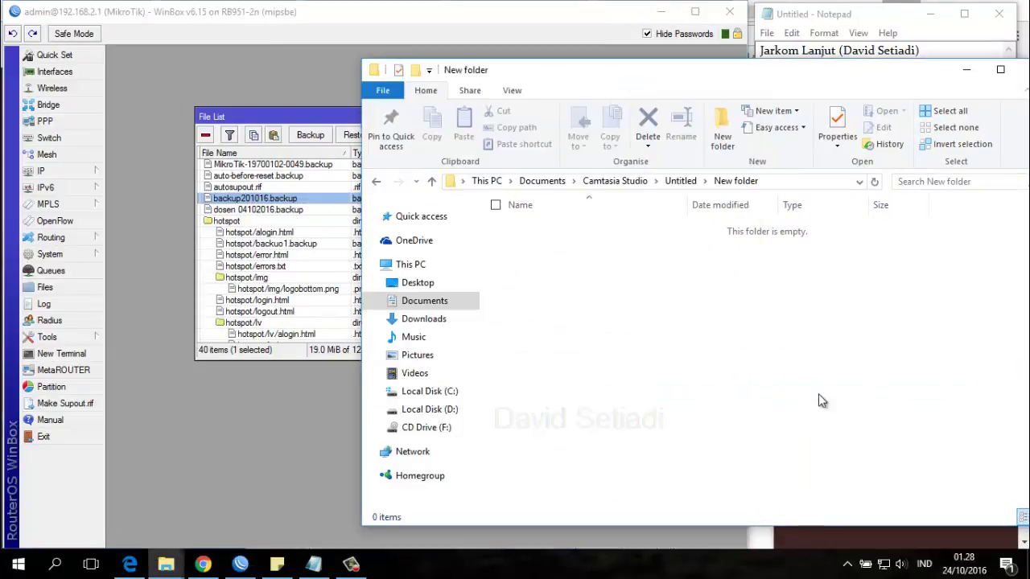
{"action": "left_click", "coordinate": [570, 260]}
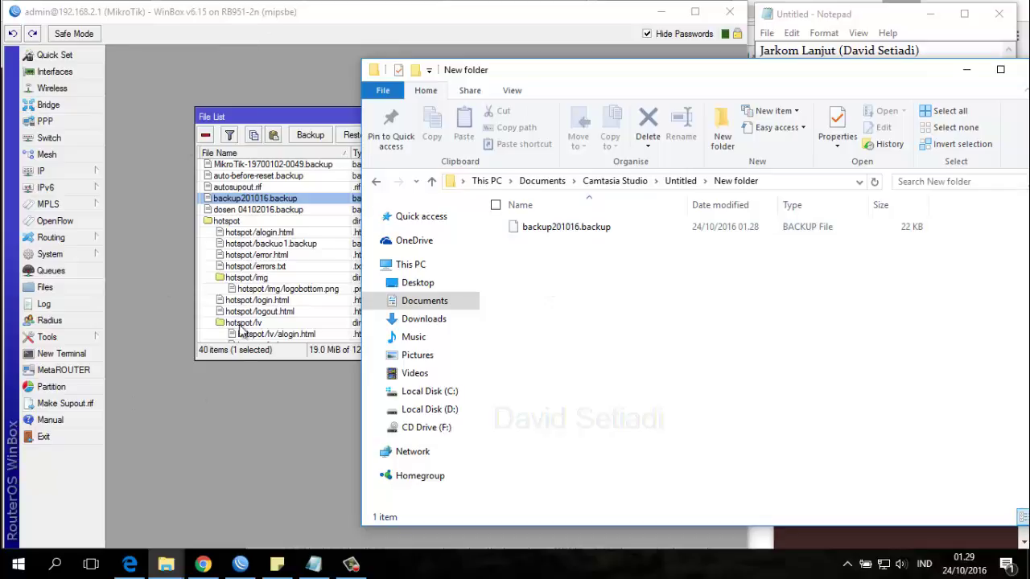
{"action": "left_click", "coordinate": [550, 229]}
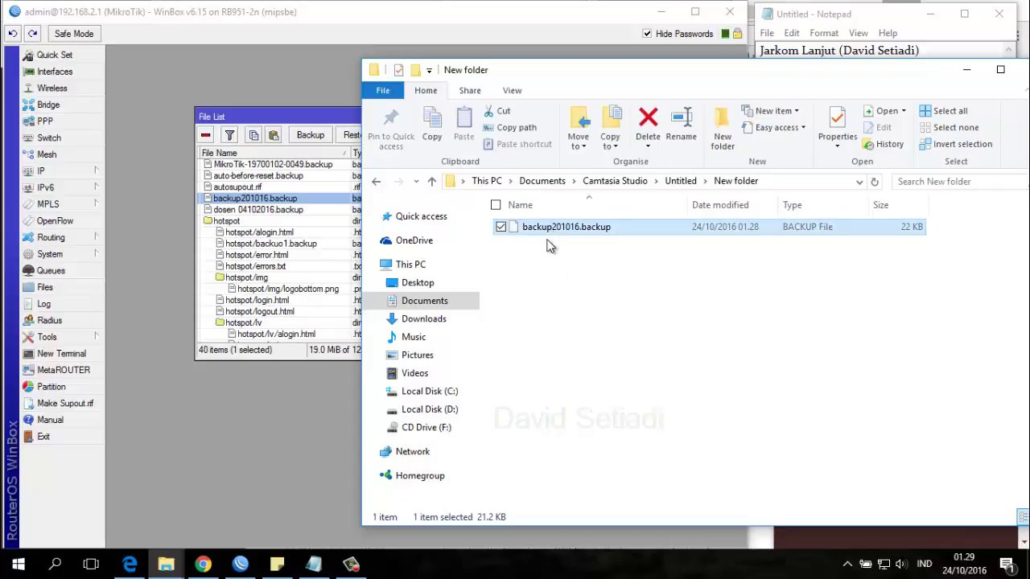
Step: Delete backup201016.backup from the router and upload it again from the computer's New folder
{"action": "left_click", "coordinate": [267, 200]}
{"action": "left_click", "coordinate": [206, 135]}
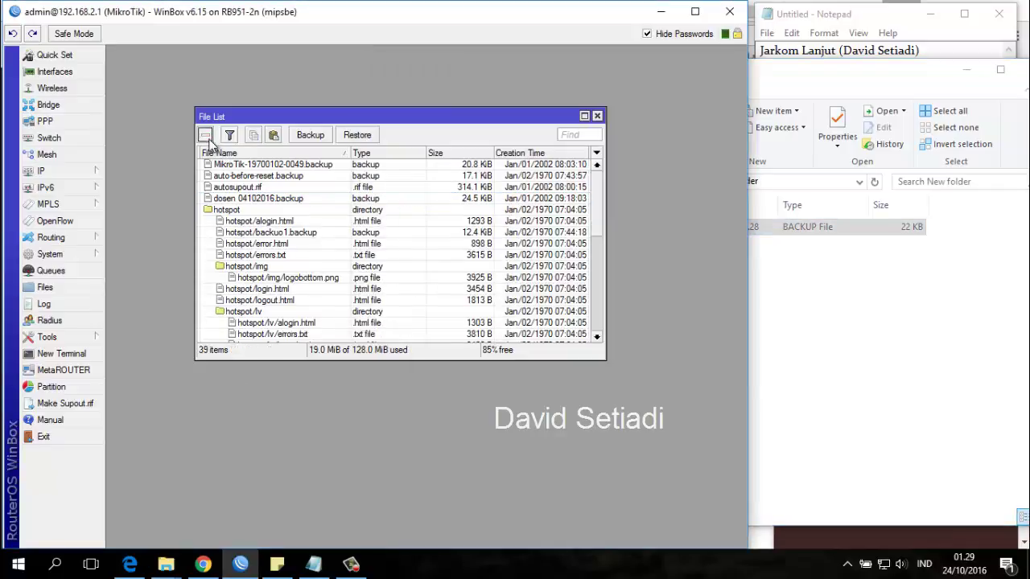
{"action": "left_click", "coordinate": [814, 386]}
{"action": "left_click_drag", "start_coordinate": [586, 231], "coordinate": [298, 203]}
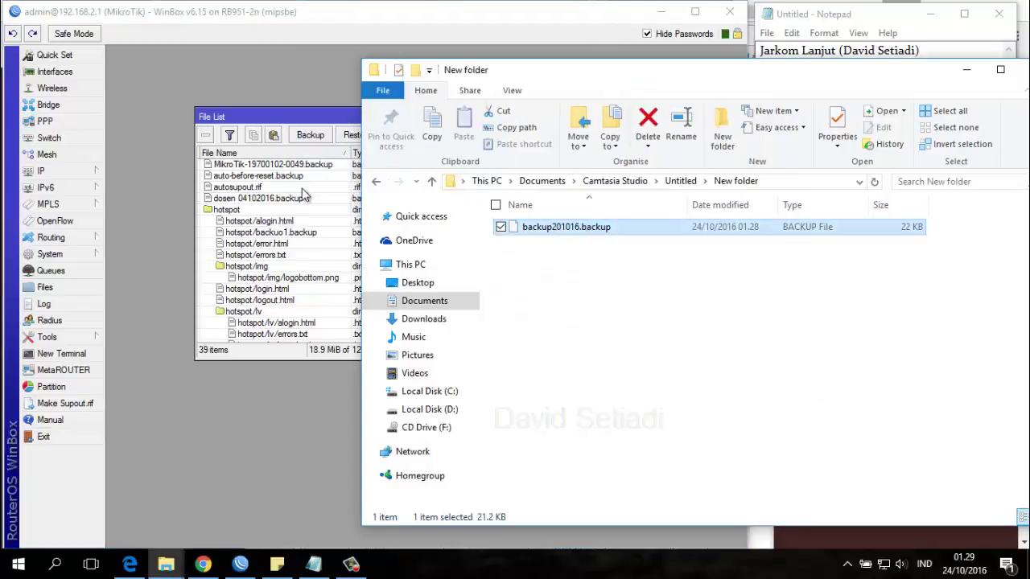
{"action": "left_click", "coordinate": [297, 201]}
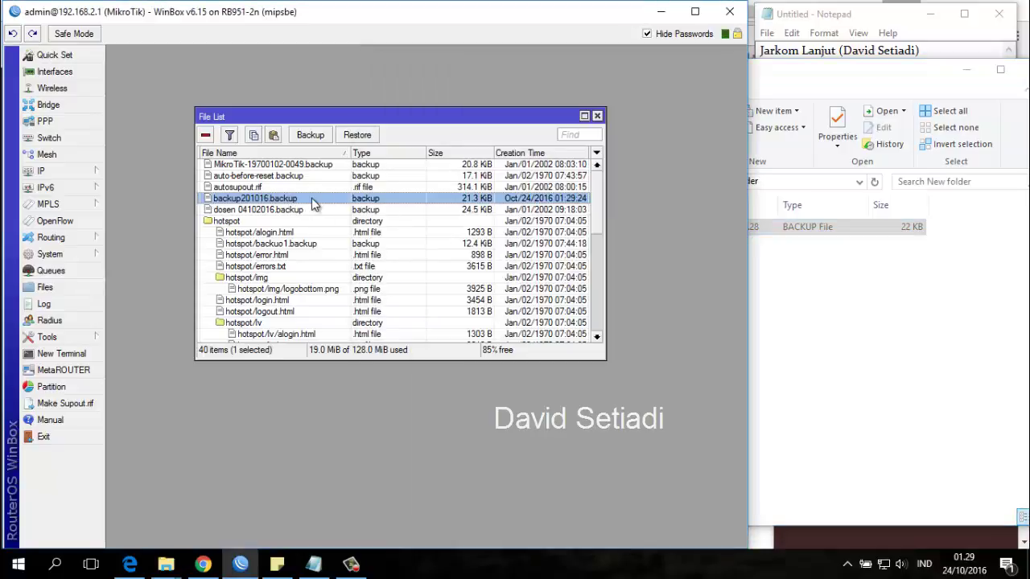
Step: View the Restore dialog for backup201016.backup, cancel it without restoring and close the file list
{"action": "left_click", "coordinate": [360, 135]}
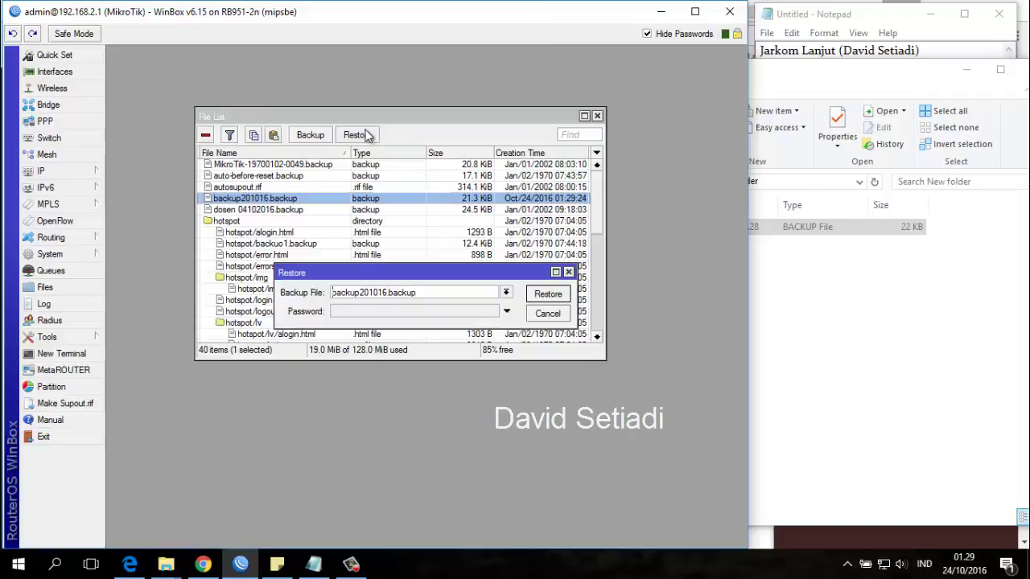
{"action": "left_click", "coordinate": [547, 313]}
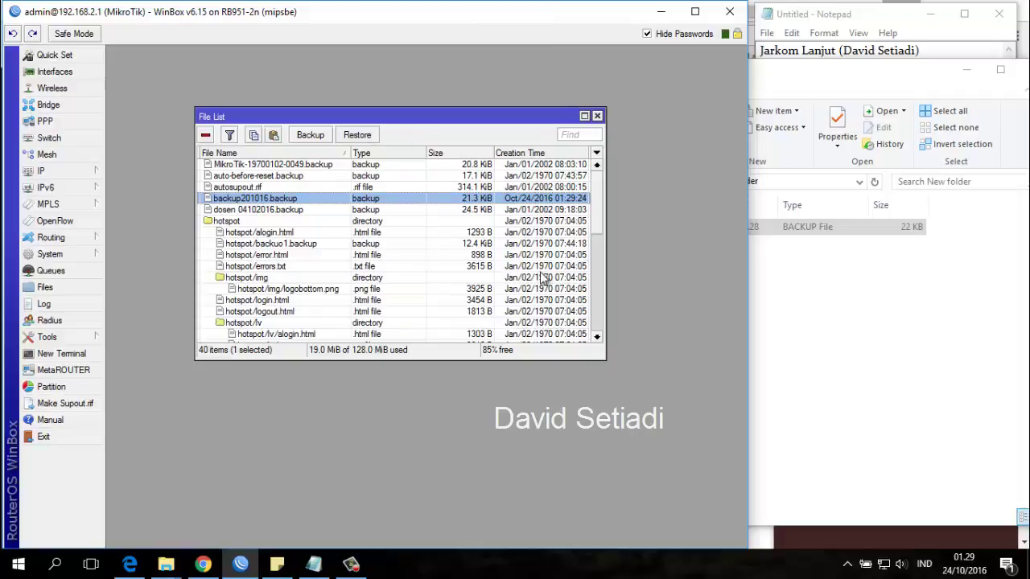
{"action": "left_click", "coordinate": [597, 117]}
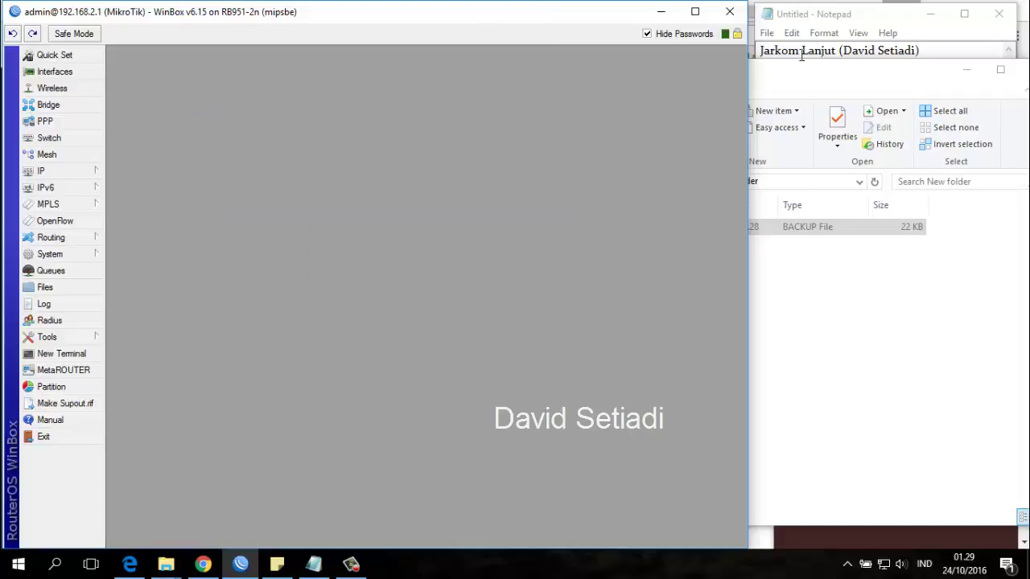
Step: Bring the Notepad topic list forward to check the Reset Configurasi item, and return to WinBox
{"action": "left_click", "coordinate": [864, 16]}
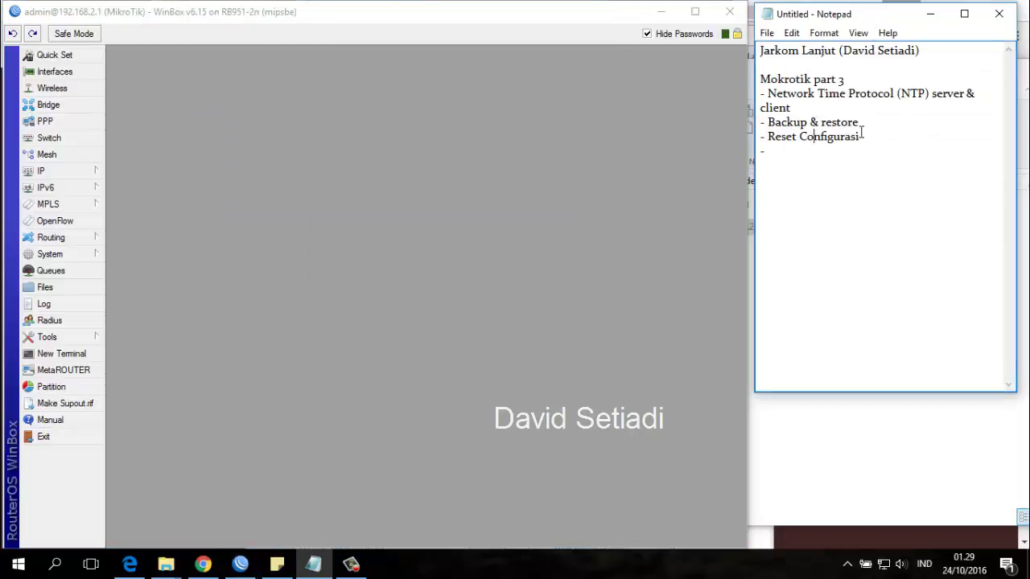
{"action": "left_click", "coordinate": [338, 244]}
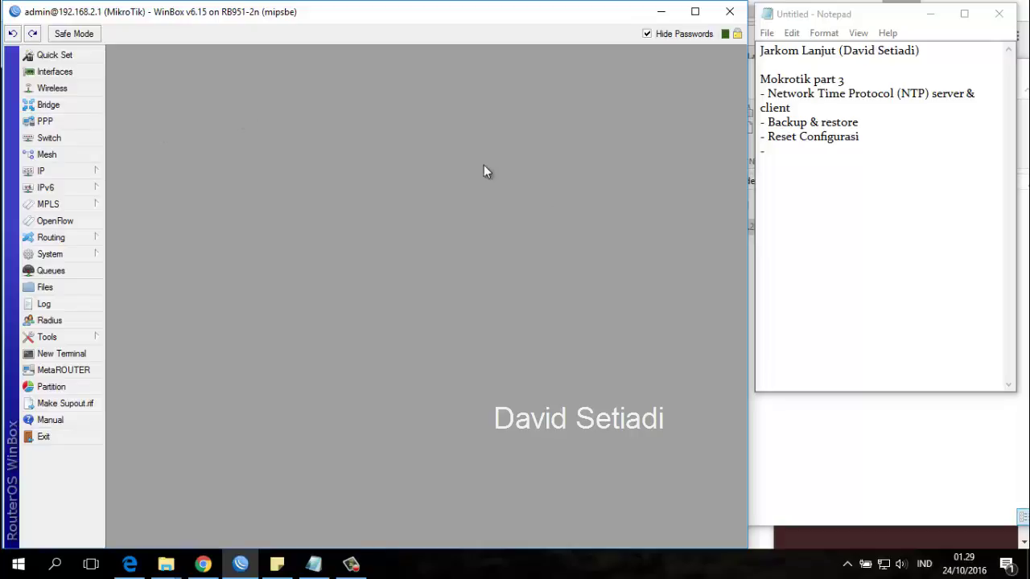
{"action": "left_click", "coordinate": [847, 225]}
{"action": "left_click", "coordinate": [308, 271]}
Step: Open the router's Reset Configuration settings and turn on No Default Configuration, leaving the other options off
{"action": "left_click", "coordinate": [58, 252]}
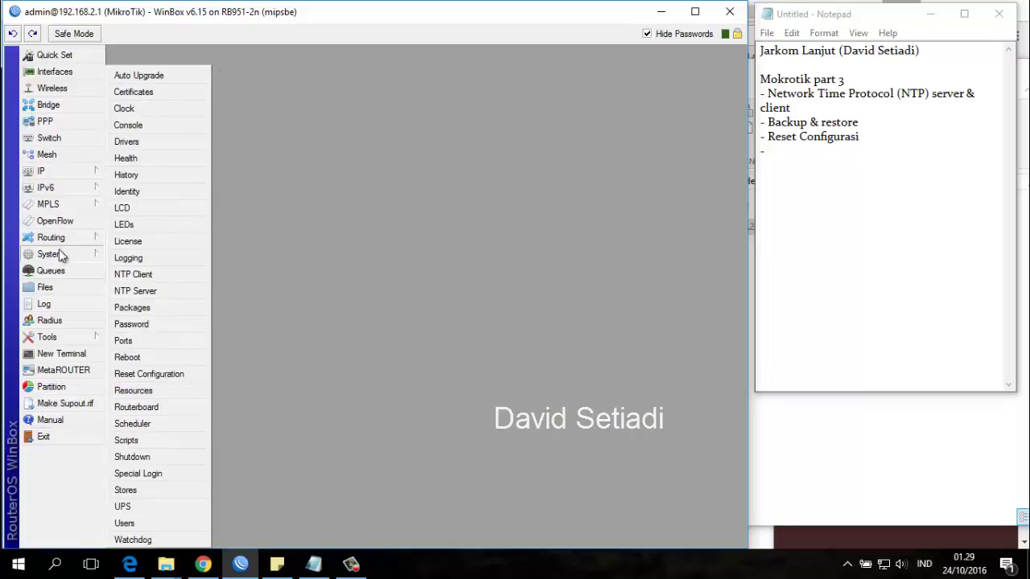
{"action": "left_click", "coordinate": [171, 380]}
{"action": "left_click_drag", "start_coordinate": [420, 265], "coordinate": [384, 139]}
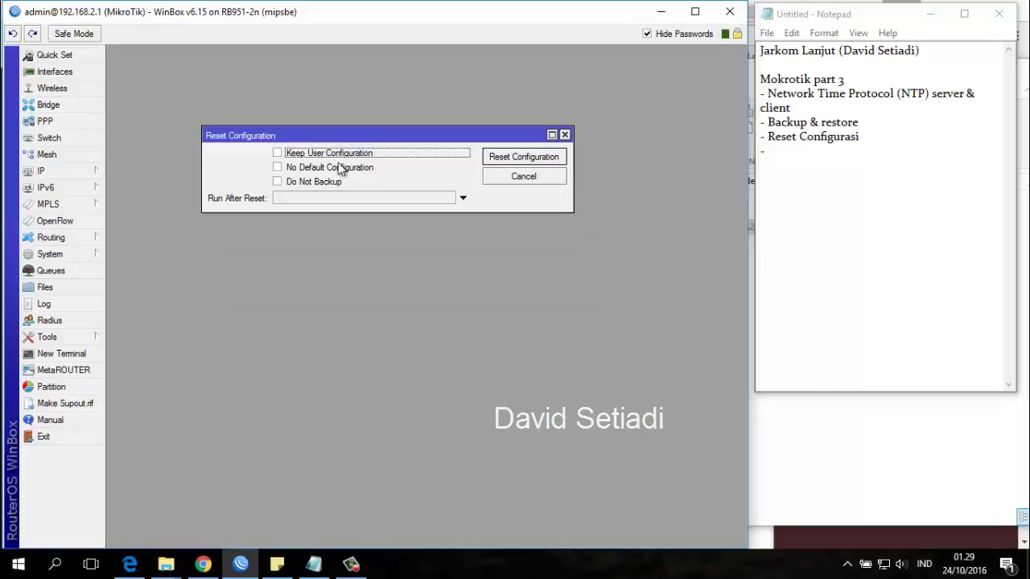
{"action": "left_click_drag", "start_coordinate": [334, 137], "coordinate": [268, 83]}
{"action": "left_click", "coordinate": [215, 119]}
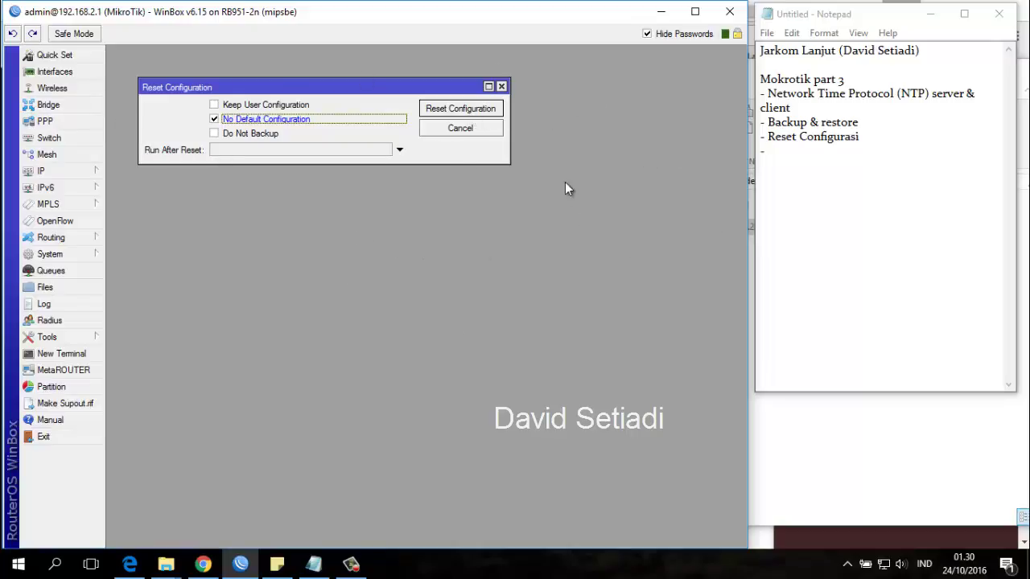
{"action": "left_click", "coordinate": [215, 120]}
{"action": "left_click", "coordinate": [214, 119]}
{"action": "left_click", "coordinate": [807, 175]}
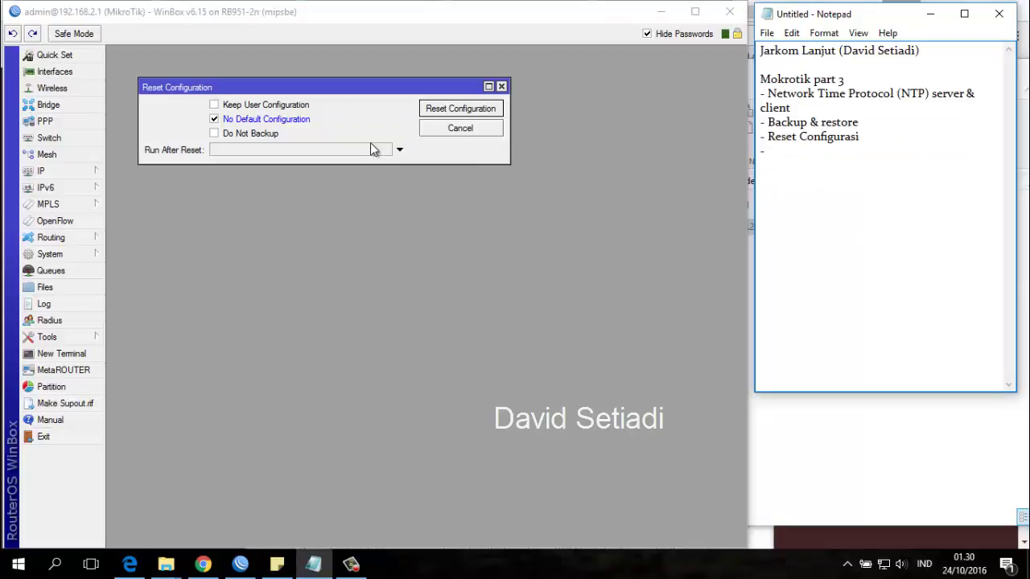